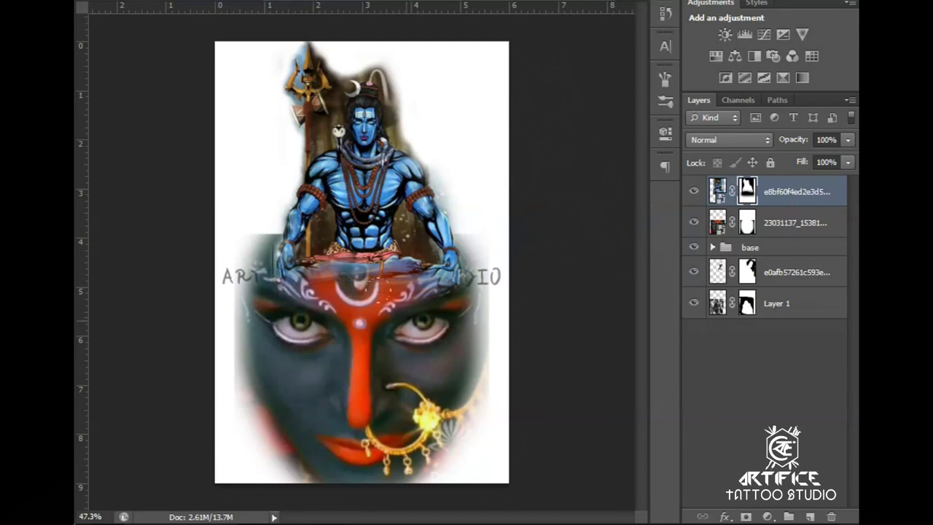
- Paint on the face layer's mask to fade its hard upper edges around the forehead
{"action": "left_click", "coordinate": [748, 222]}
{"action": "left_click_drag", "start_coordinate": [477, 248], "coordinate": [248, 248]}
{"action": "left_click_drag", "start_coordinate": [301, 313], "coordinate": [466, 321]}
{"action": "mouse_move", "coordinate": [252, 328]}
{"action": "left_mouse_down"}
{"action": "mouse_move", "coordinate": [256, 277]}
{"action": "mouse_move", "coordinate": [244, 318]}
{"action": "left_mouse_up"}
- Paint on the Shiva layer's mask to blend the crossed legs and hands into the forehead below
{"action": "left_click", "coordinate": [747, 191]}
{"action": "scroll", "coordinate": [332, 337], "scroll_direction": "up", "scroll_amount": 9}
{"action": "mouse_move", "coordinate": [197, 212]}
{"action": "left_mouse_down"}
{"action": "mouse_move", "coordinate": [370, 195]}
{"action": "mouse_move", "coordinate": [526, 213]}
{"action": "mouse_move", "coordinate": [309, 251]}
{"action": "left_mouse_up"}
{"action": "left_click", "coordinate": [285, 370], "text": "alt"}
{"action": "left_click", "coordinate": [286, 369], "text": "alt"}
{"action": "scroll", "coordinate": [285, 369], "scroll_direction": "down", "scroll_amount": 2}
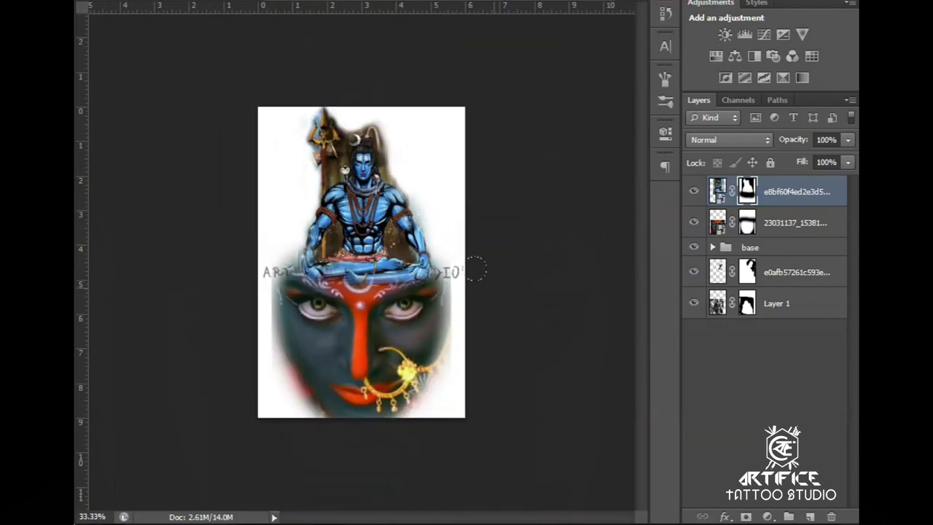
- Create a new layer beneath the face layer and fill it with a dark grey-green sampled from the face
{"action": "key", "text": "ctrl+shift+alt+n"}
{"action": "key", "text": "ctrl+bracketleft"}
{"action": "key", "text": "ctrl+bracketleft"}
{"action": "left_click", "coordinate": [291, 343]}
{"action": "left_click", "coordinate": [840, 20]}
{"action": "key", "text": "alt+BackSpace"}
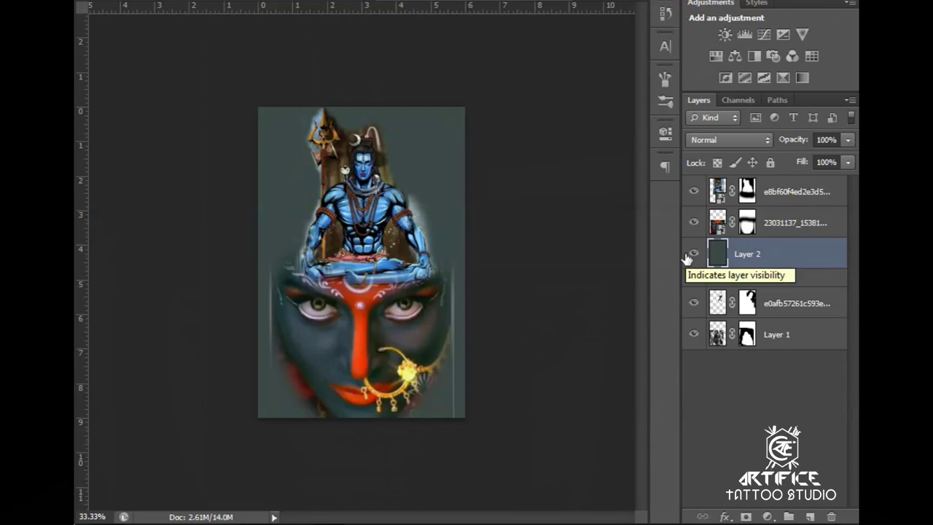
- Rasterize the Shiva layer and the face layer so colour adjustments can be applied to them
{"action": "left_click", "coordinate": [719, 227]}
{"action": "left_click", "coordinate": [718, 193]}
{"action": "left_click", "coordinate": [146, 1]}
{"action": "left_click", "coordinate": [714, 193]}
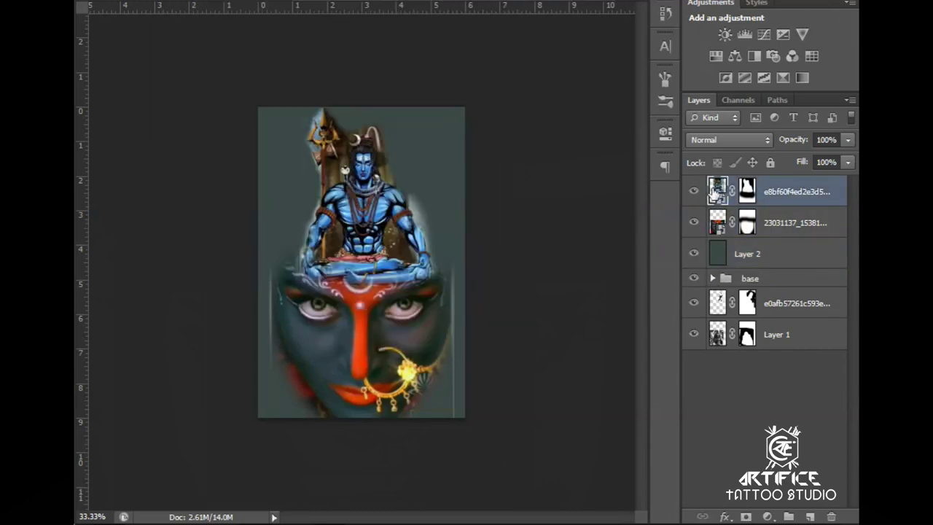
{"action": "left_click", "coordinate": [751, 224]}
{"action": "right_click", "coordinate": [811, 192]}
{"action": "left_click", "coordinate": [691, 129]}
{"action": "right_click", "coordinate": [803, 223]}
{"action": "left_click", "coordinate": [681, 129]}
- Convert the Shiva layer to greyscale with a Black & White adjustment, tuning its colour sliders for contrast
{"action": "left_click", "coordinate": [729, 189]}
{"action": "left_click", "coordinate": [146, 1]}
{"action": "left_click", "coordinate": [394, 100]}
{"action": "left_click", "coordinate": [758, 24]}
{"action": "left_click", "coordinate": [701, 91]}
{"action": "scroll", "coordinate": [703, 25], "scroll_direction": "down", "scroll_amount": 8}
{"action": "scroll", "coordinate": [703, 24], "scroll_direction": "up", "scroll_amount": 3}
{"action": "left_click_drag", "start_coordinate": [725, 112], "coordinate": [748, 113]}
{"action": "left_click_drag", "start_coordinate": [717, 74], "coordinate": [768, 75]}
{"action": "left_click_drag", "start_coordinate": [768, 75], "coordinate": [719, 77]}
{"action": "left_click", "coordinate": [854, 25]}
{"action": "left_click", "coordinate": [799, 223]}
{"action": "left_click", "coordinate": [146, 1]}
{"action": "mouse_move", "coordinate": [175, 0]}
{"action": "left_click", "coordinate": [394, 100]}
{"action": "key", "text": "Escape"}
{"action": "left_click", "coordinate": [146, 0]}
{"action": "left_click", "coordinate": [398, 144]}
{"action": "left_click", "coordinate": [623, 121]}
- Increase the face layer's contrast with Levels by moving the shadow and highlight inputs inward
{"action": "left_click", "coordinate": [146, 0]}
{"action": "left_click", "coordinate": [364, 3]}
{"action": "left_click_drag", "start_coordinate": [512, 207], "coordinate": [535, 206]}
{"action": "left_click_drag", "start_coordinate": [715, 207], "coordinate": [688, 209]}
{"action": "left_click", "coordinate": [771, 55]}
{"action": "left_click", "coordinate": [146, 0]}
{"action": "mouse_move", "coordinate": [219, 0]}
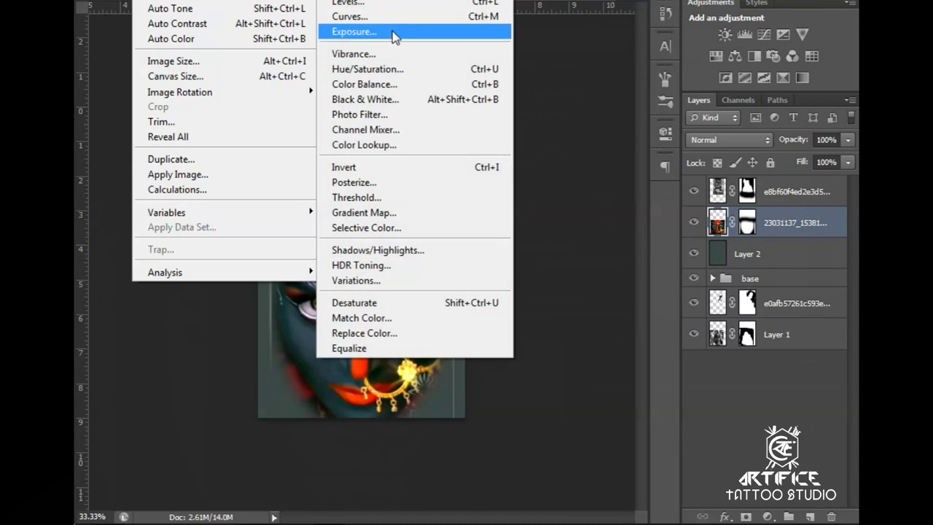
{"action": "left_click", "coordinate": [413, 86]}
{"action": "left_click", "coordinate": [628, 121]}
- Apply a Channel Mixer adjustment to the face layer with the red source channel at +151% for red output
{"action": "left_click", "coordinate": [145, 1]}
{"action": "mouse_move", "coordinate": [175, 0]}
{"action": "left_click", "coordinate": [387, 130]}
{"action": "left_click_drag", "start_coordinate": [474, 34], "coordinate": [648, 16]}
{"action": "left_click_drag", "start_coordinate": [637, 127], "coordinate": [661, 129]}
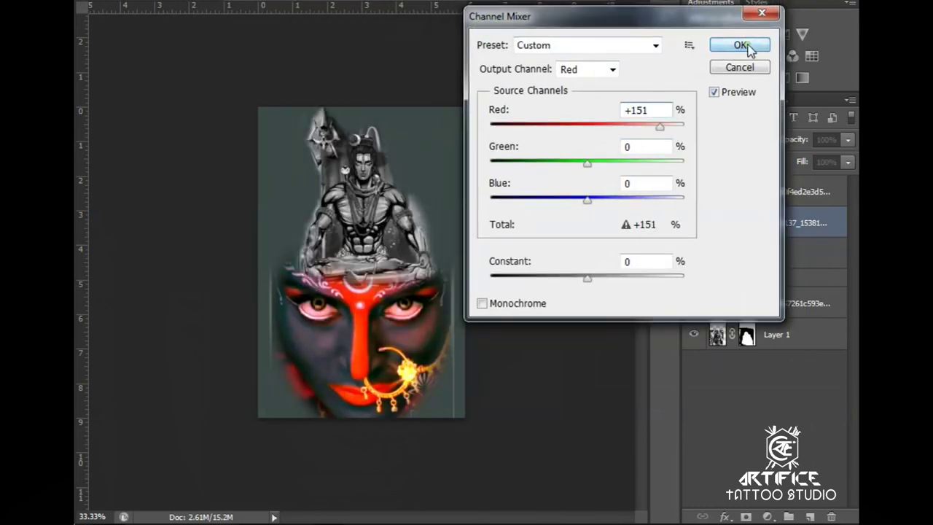
{"action": "left_click", "coordinate": [741, 45]}
- Move the halftone dots layer directly above the grey-green background layer and enlarge it behind the Shiva figure
{"action": "left_click", "coordinate": [794, 306]}
{"action": "double_click", "coordinate": [793, 304]}
{"action": "left_click", "coordinate": [817, 144]}
{"action": "left_click_drag", "start_coordinate": [795, 303], "coordinate": [804, 243]}
{"action": "key", "text": "ctrl+t"}
{"action": "left_click_drag", "start_coordinate": [381, 287], "coordinate": [417, 232]}
{"action": "left_click_drag", "start_coordinate": [527, 77], "coordinate": [554, 48]}
{"action": "left_click_drag", "start_coordinate": [448, 205], "coordinate": [425, 218]}
{"action": "left_click_drag", "start_coordinate": [531, 63], "coordinate": [585, 7]}
{"action": "left_click_drag", "start_coordinate": [441, 184], "coordinate": [428, 219]}
{"action": "key", "text": "Return"}
{"action": "right_click", "coordinate": [64, 310]}
{"action": "right_click", "coordinate": [64, 266]}
{"action": "right_click", "coordinate": [64, 252]}
{"action": "left_click", "coordinate": [120, 249]}
{"action": "left_click", "coordinate": [109, 1]}
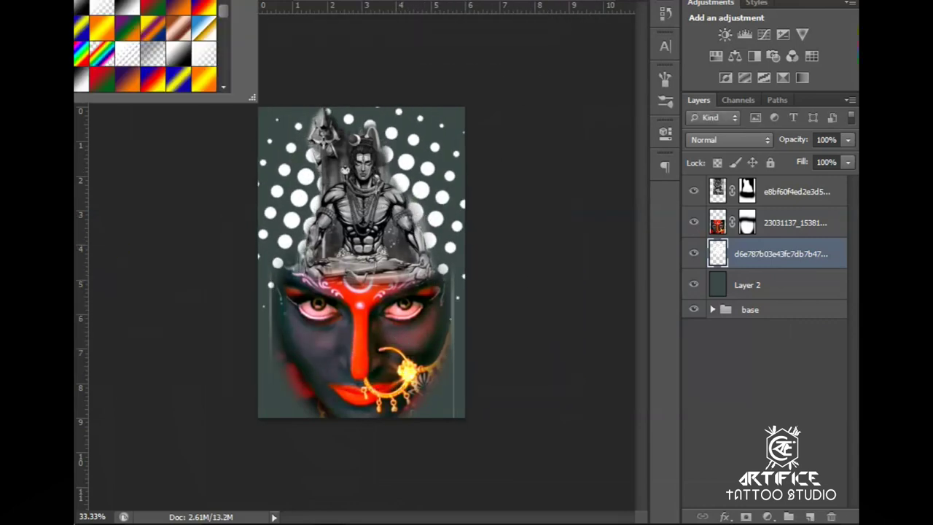
{"action": "left_click_drag", "start_coordinate": [253, 98], "coordinate": [698, 384]}
{"action": "double_click", "coordinate": [199, 312]}
{"action": "left_click", "coordinate": [109, 1]}
{"action": "double_click", "coordinate": [528, 259]}
{"action": "left_click", "coordinate": [722, 255], "text": "ctrl"}
{"action": "left_click_drag", "start_coordinate": [226, 287], "coordinate": [636, 107]}
- Add a colour stop to the red-to-white gradient, reapply the gradient across the selected dots and deselect them
{"action": "left_click", "coordinate": [110, 0]}
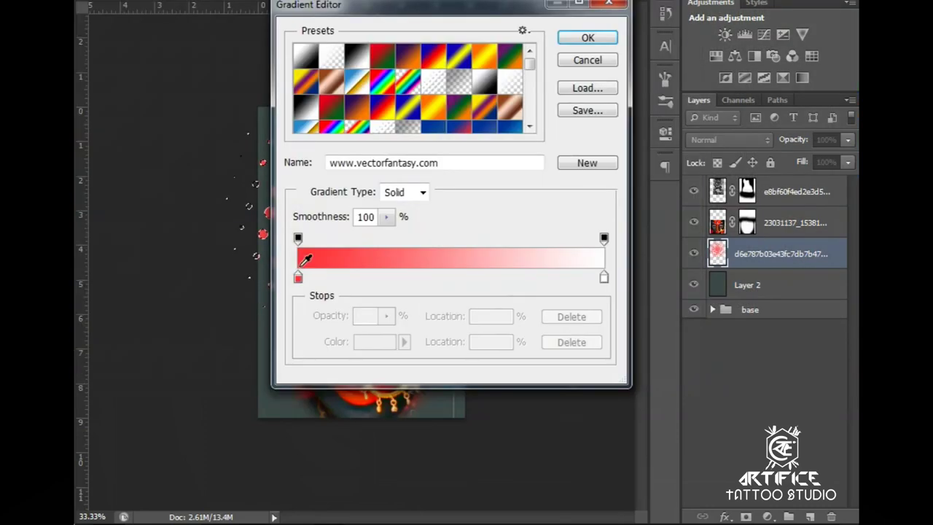
{"action": "left_click", "coordinate": [515, 276]}
{"action": "left_click_drag", "start_coordinate": [514, 275], "coordinate": [443, 276]}
{"action": "left_click", "coordinate": [602, 36]}
{"action": "left_click_drag", "start_coordinate": [239, 287], "coordinate": [492, 227]}
{"action": "left_click_drag", "start_coordinate": [184, 266], "coordinate": [502, 157]}
{"action": "key", "text": "ctrl+d"}
- Add a mask to the dots layer, paint out the dots left of Shiva and rotate the pattern
{"action": "left_click", "coordinate": [746, 517]}
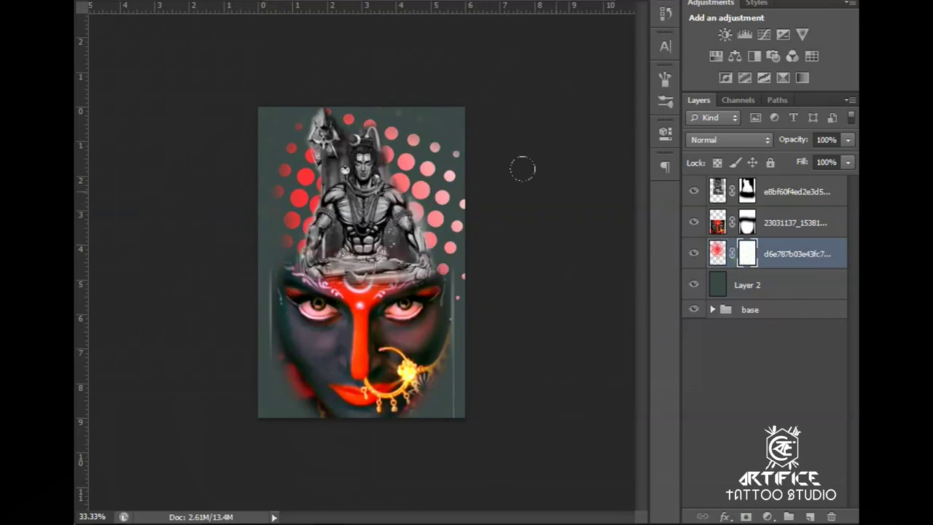
{"action": "mouse_move", "coordinate": [283, 245]}
{"action": "left_mouse_down"}
{"action": "mouse_move", "coordinate": [285, 115]}
{"action": "mouse_move", "coordinate": [347, 119]}
{"action": "left_mouse_up"}
{"action": "key", "text": "ctrl+t"}
{"action": "left_click_drag", "start_coordinate": [602, 341], "coordinate": [628, 281]}
{"action": "left_click_drag", "start_coordinate": [452, 287], "coordinate": [444, 271]}
{"action": "key", "text": "Return"}
- Scale down and reposition the dots beside Shiva, and touch up their mask near the upper right
{"action": "key", "text": "ctrl+t"}
{"action": "left_click_drag", "start_coordinate": [602, 349], "coordinate": [563, 311]}
{"action": "mouse_move", "coordinate": [501, 211]}
{"action": "left_mouse_down"}
{"action": "mouse_move", "coordinate": [539, 261]}
{"action": "mouse_move", "coordinate": [516, 251]}
{"action": "left_mouse_up"}
{"action": "key", "text": "Return"}
{"action": "left_click_drag", "start_coordinate": [431, 120], "coordinate": [448, 127]}
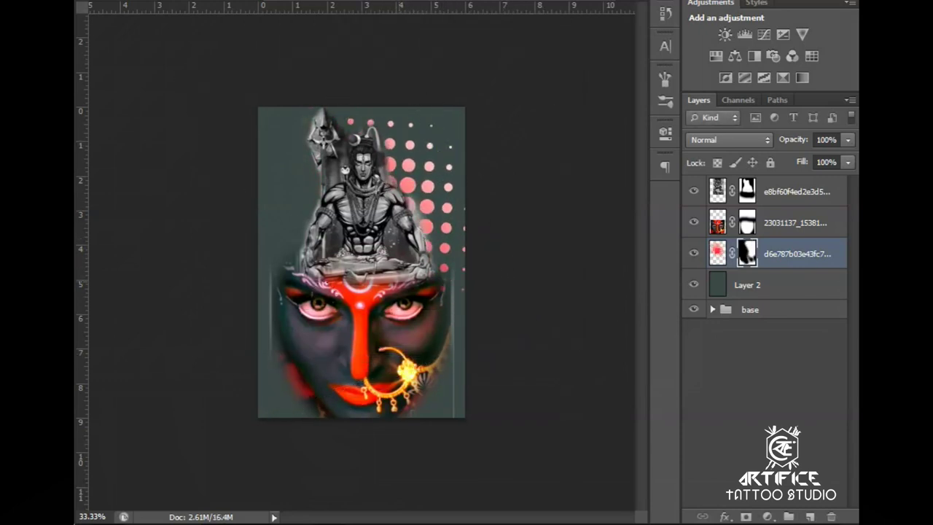
- Rename the new bottom layer "trishul" and move it between the Shiva layer and the face layer
{"action": "left_click", "coordinate": [787, 192]}
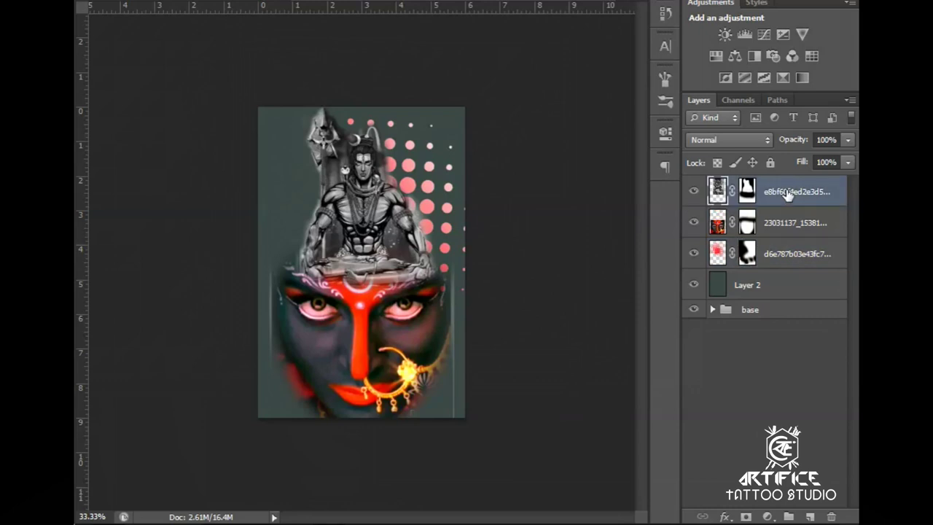
{"action": "double_click", "coordinate": [751, 340]}
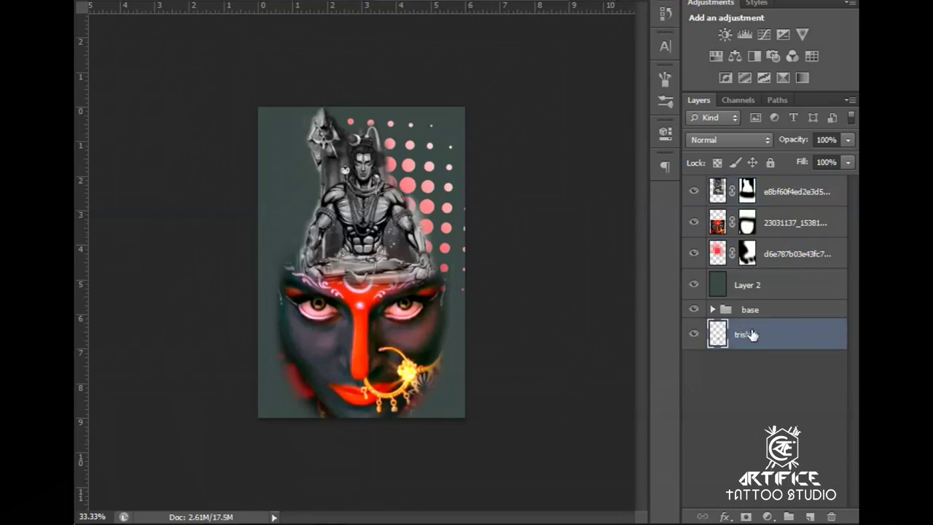
{"action": "type", "text": "h"}
{"action": "key", "text": "Return"}
{"action": "left_click_drag", "start_coordinate": [773, 336], "coordinate": [772, 213]}
- Position the trishul centrally behind Shiva and over the face, and lower its opacity to 72%
{"action": "left_click_drag", "start_coordinate": [358, 346], "coordinate": [539, 90]}
{"action": "key", "text": "ctrl+t"}
{"action": "mouse_move", "coordinate": [487, 233]}
{"action": "left_mouse_down"}
{"action": "mouse_move", "coordinate": [400, 272]}
{"action": "mouse_move", "coordinate": [392, 245]}
{"action": "left_mouse_up"}
{"action": "key", "text": "Return"}
{"action": "left_click_drag", "start_coordinate": [833, 158], "coordinate": [825, 158]}
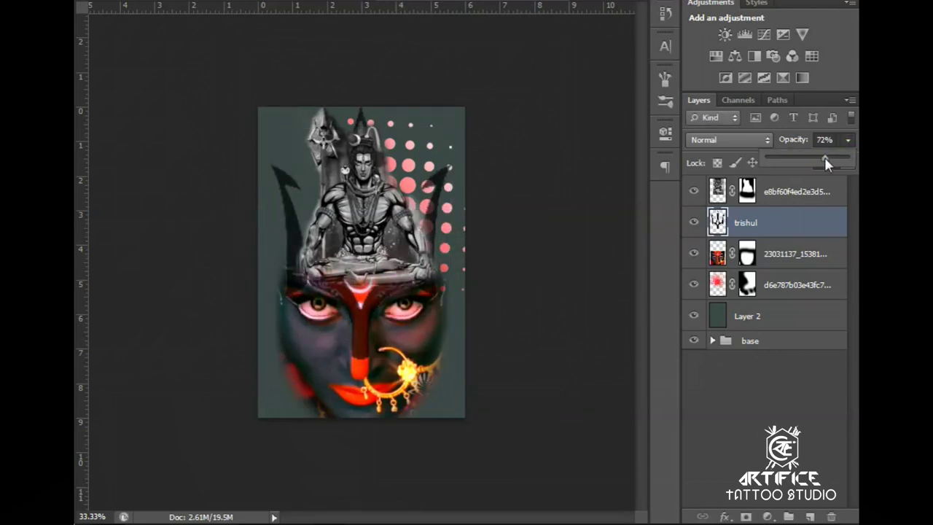
{"action": "left_click", "coordinate": [806, 273]}
- Transform the Shiva and face layers together slightly to align them with the trishul
{"action": "left_click", "coordinate": [798, 193]}
{"action": "left_click", "coordinate": [798, 254], "text": "ctrl"}
{"action": "key", "text": "ctrl+t"}
{"action": "left_click_drag", "start_coordinate": [453, 104], "coordinate": [450, 111]}
{"action": "mouse_move", "coordinate": [408, 195]}
{"action": "left_mouse_down"}
{"action": "mouse_move", "coordinate": [419, 192]}
{"action": "mouse_move", "coordinate": [410, 192]}
{"action": "left_mouse_up"}
{"action": "key", "text": "Return"}
- Set the trishul layer's opacity to 100%
{"action": "left_click", "coordinate": [798, 223]}
{"action": "left_click", "coordinate": [848, 140]}
{"action": "left_click_drag", "start_coordinate": [833, 158], "coordinate": [854, 158]}
- Paint on the Shiva layer's mask to reveal the red third eye at the centre, undoing the last stroke
{"action": "left_click", "coordinate": [743, 255]}
{"action": "scroll", "coordinate": [367, 286], "scroll_direction": "up", "scroll_amount": 5}
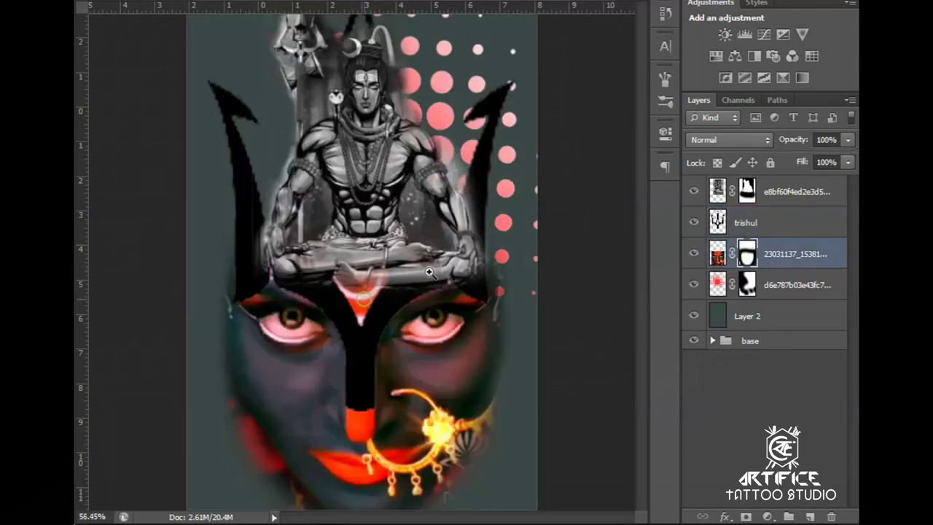
{"action": "left_click", "coordinate": [746, 192]}
{"action": "mouse_move", "coordinate": [372, 252]}
{"action": "left_mouse_down"}
{"action": "mouse_move", "coordinate": [343, 172]}
{"action": "mouse_move", "coordinate": [392, 253]}
{"action": "mouse_move", "coordinate": [341, 139]}
{"action": "mouse_move", "coordinate": [348, 161]}
{"action": "mouse_move", "coordinate": [352, 54]}
{"action": "mouse_move", "coordinate": [315, 168]}
{"action": "mouse_move", "coordinate": [192, 246]}
{"action": "mouse_move", "coordinate": [171, 179]}
{"action": "left_mouse_up"}
{"action": "key", "text": "ctrl+Left"}
{"action": "key", "text": "ctrl+Left"}
{"action": "key", "text": "ctrl+Left"}
{"action": "key", "text": "ctrl+Left"}
{"action": "key", "text": "ctrl+Left"}
{"action": "key", "text": "ctrl+Left"}
{"action": "key", "text": "ctrl+Left"}
{"action": "key", "text": "ctrl+Left"}
{"action": "key", "text": "ctrl+Left"}
{"action": "key", "text": "ctrl+Left"}
{"action": "key", "text": "ctrl+Left"}
{"action": "key", "text": "ctrl+Left"}
{"action": "left_click_drag", "start_coordinate": [401, 224], "coordinate": [379, 124]}
{"action": "key", "text": "ctrl+z"}
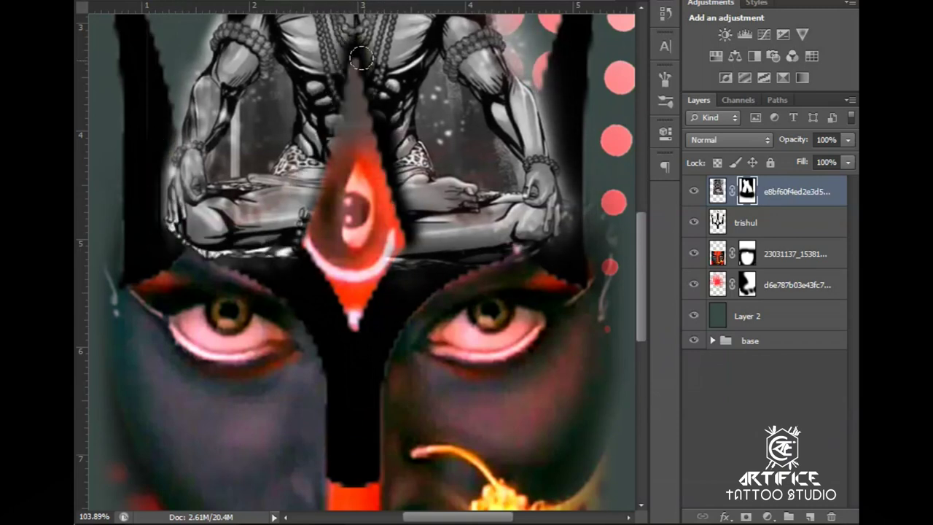
- Paint Shiva's abdomen and legs back in around the third eye on the layer's mask
{"action": "left_click_drag", "start_coordinate": [357, 61], "coordinate": [414, 232]}
{"action": "left_click_drag", "start_coordinate": [358, 33], "coordinate": [280, 213]}
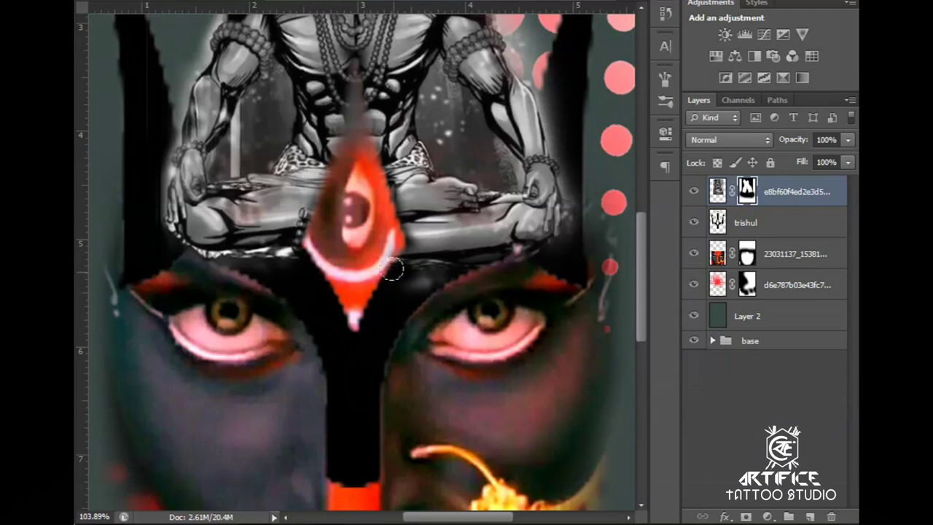
{"action": "key", "text": "ctrl+minus"}
{"action": "key", "text": "ctrl+minus"}
{"action": "key", "text": "ctrl+minus"}
- Paint on the Shiva layer's mask to clear the leftover background beside the head
{"action": "left_click", "coordinate": [768, 227]}
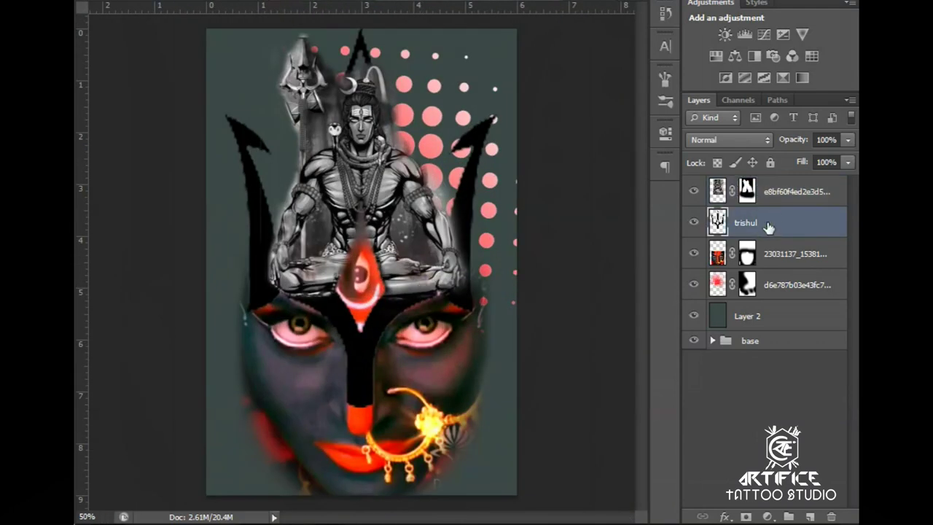
{"action": "left_click", "coordinate": [752, 192]}
{"action": "left_click_drag", "start_coordinate": [378, 97], "coordinate": [464, 71]}
{"action": "key", "text": "ctrl+minus"}
{"action": "key", "text": "ctrl+minus"}
{"action": "key", "text": "ctrl+minus"}
{"action": "key", "text": "ctrl+minus"}
- Transform the trishul layer slightly from its top tip to fit the composition
{"action": "left_click", "coordinate": [797, 253], "text": "ctrl"}
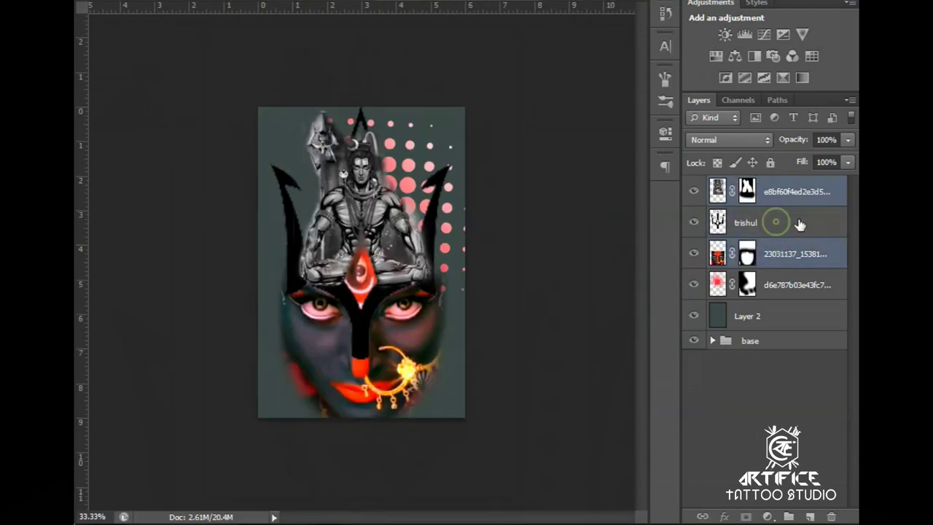
{"action": "left_click", "coordinate": [772, 223]}
{"action": "key", "text": "ctrl+t"}
{"action": "mouse_move", "coordinate": [361, 104]}
{"action": "left_mouse_down"}
{"action": "mouse_move", "coordinate": [361, 86]}
{"action": "mouse_move", "coordinate": [363, 107]}
{"action": "left_mouse_up"}
{"action": "key", "text": "Return"}
- Add a mask to the trishul layer and paint out the parts covering the nose and forehead
{"action": "left_click", "coordinate": [747, 516]}
{"action": "scroll", "coordinate": [396, 333], "scroll_direction": "up", "scroll_amount": 3}
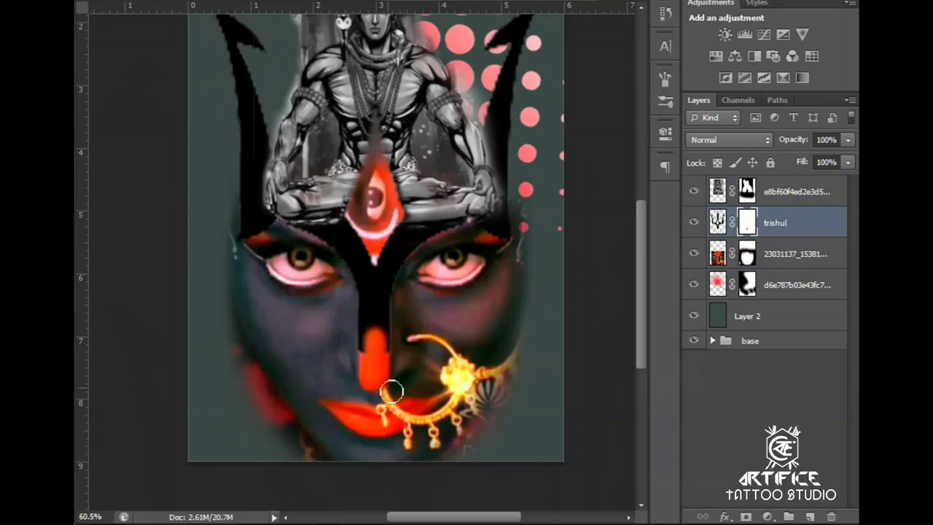
{"action": "mouse_move", "coordinate": [349, 318]}
{"action": "left_mouse_down"}
{"action": "mouse_move", "coordinate": [498, 232]}
{"action": "mouse_move", "coordinate": [266, 281]}
{"action": "left_mouse_up"}
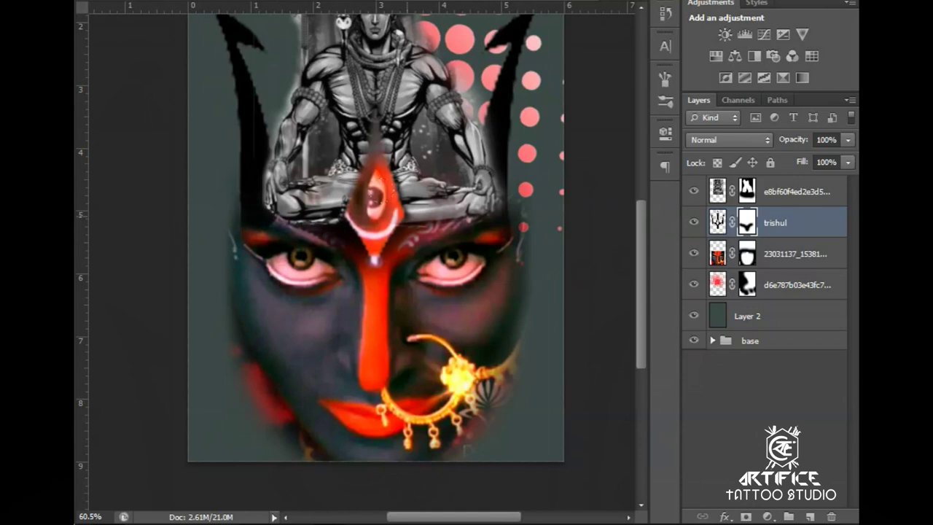
- Move the solid background Layer 2 into the base group, between the studio text and Layer 0
{"action": "scroll", "coordinate": [374, 310], "scroll_direction": "down", "scroll_amount": 2}
{"action": "scroll", "coordinate": [374, 310], "scroll_direction": "up", "scroll_amount": 1}
{"action": "left_click", "coordinate": [694, 316]}
{"action": "left_click", "coordinate": [694, 317]}
{"action": "left_click", "coordinate": [712, 341]}
{"action": "left_click_drag", "start_coordinate": [785, 318], "coordinate": [790, 376]}
- Apply a layer style to the trishul layer and collapse its effects in the layer list
{"action": "left_click", "coordinate": [841, 223]}
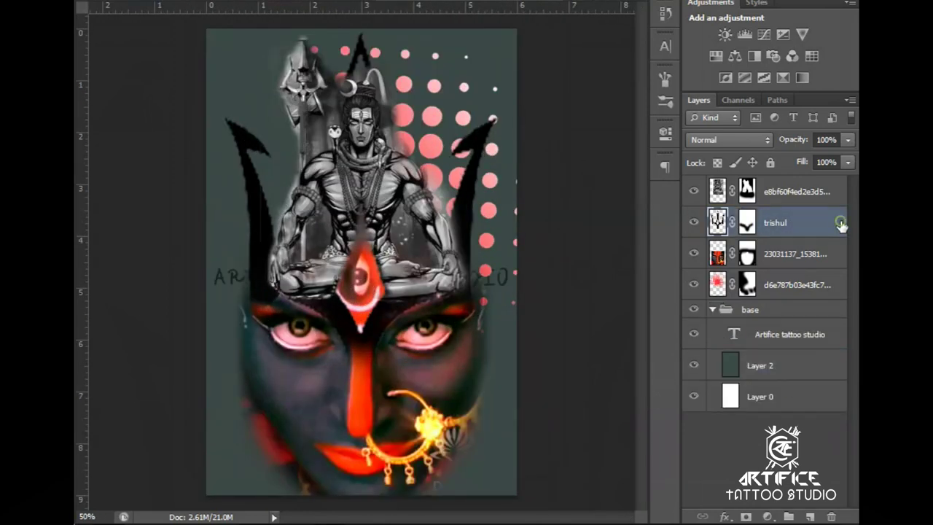
{"action": "double_click", "coordinate": [841, 223]}
{"action": "left_click", "coordinate": [420, 354]}
{"action": "left_click", "coordinate": [634, 164]}
{"action": "left_click", "coordinate": [574, 221]}
{"action": "left_click", "coordinate": [488, 31]}
{"action": "left_click", "coordinate": [834, 21]}
{"action": "left_click_drag", "start_coordinate": [590, 285], "coordinate": [599, 302]}
{"action": "left_click", "coordinate": [827, 141]}
{"action": "left_click", "coordinate": [731, 259]}
{"action": "right_click", "coordinate": [776, 258]}
{"action": "right_click", "coordinate": [804, 225]}
{"action": "left_click", "coordinate": [842, 223]}
- Create a new layer, paint black inside the trishul's top tip, raise it above the Shiva layer and fill the crescent moon's hollow
{"action": "key", "text": "ctrl+shift+alt+n"}
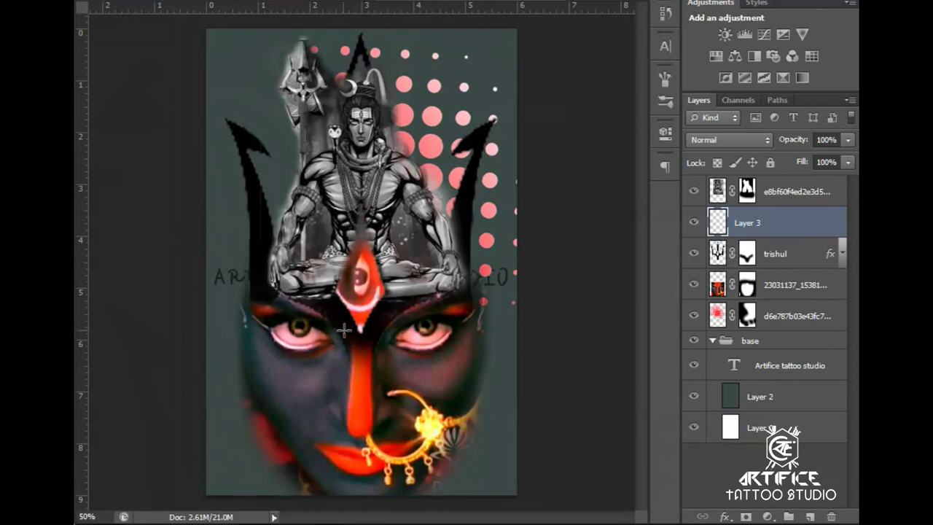
{"action": "left_click_drag", "start_coordinate": [412, 169], "coordinate": [467, 208]}
{"action": "double_click", "coordinate": [802, 223]}
{"action": "left_click", "coordinate": [827, 160]}
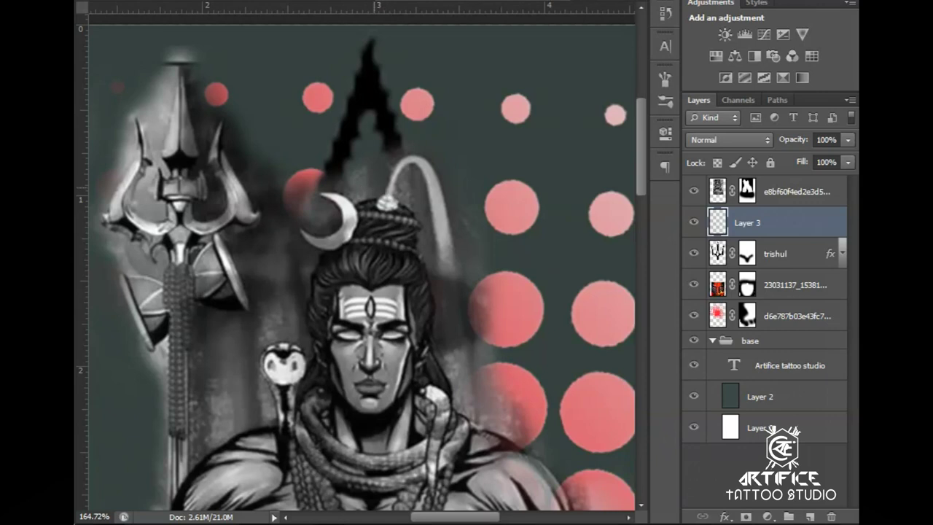
{"action": "left_click_drag", "start_coordinate": [365, 162], "coordinate": [361, 118]}
{"action": "key", "text": "ctrl+]"}
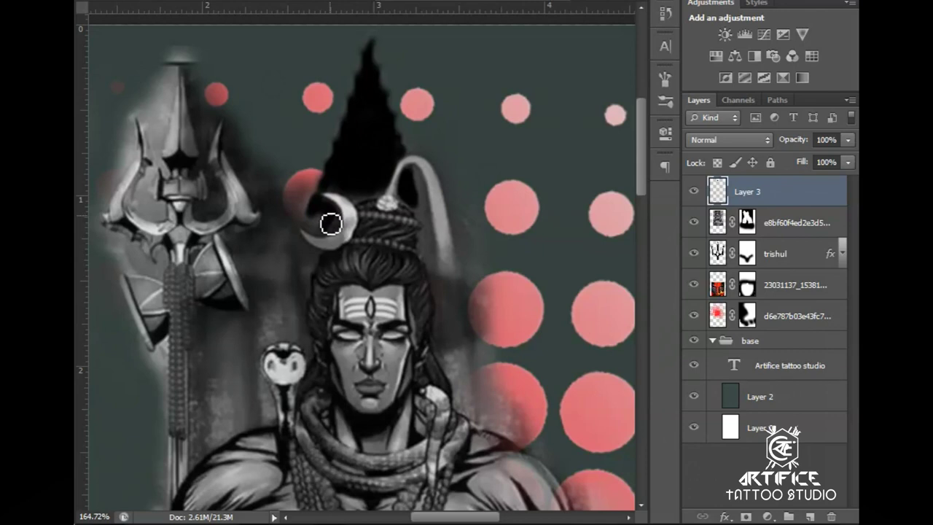
{"action": "left_click_drag", "start_coordinate": [332, 229], "coordinate": [323, 223]}
- Reduce the Shiva layer's opacity and paint black on Layer 3 around the hair bun and inside the water stream's loop
{"action": "key", "text": "ctrl+minus"}
{"action": "key", "text": "ctrl+minus"}
{"action": "left_click", "coordinate": [814, 223]}
{"action": "left_click", "coordinate": [848, 140]}
{"action": "left_click_drag", "start_coordinate": [848, 158], "coordinate": [815, 158]}
{"action": "left_click", "coordinate": [787, 192]}
{"action": "left_click_drag", "start_coordinate": [397, 263], "coordinate": [422, 250]}
{"action": "left_click_drag", "start_coordinate": [407, 169], "coordinate": [412, 172]}
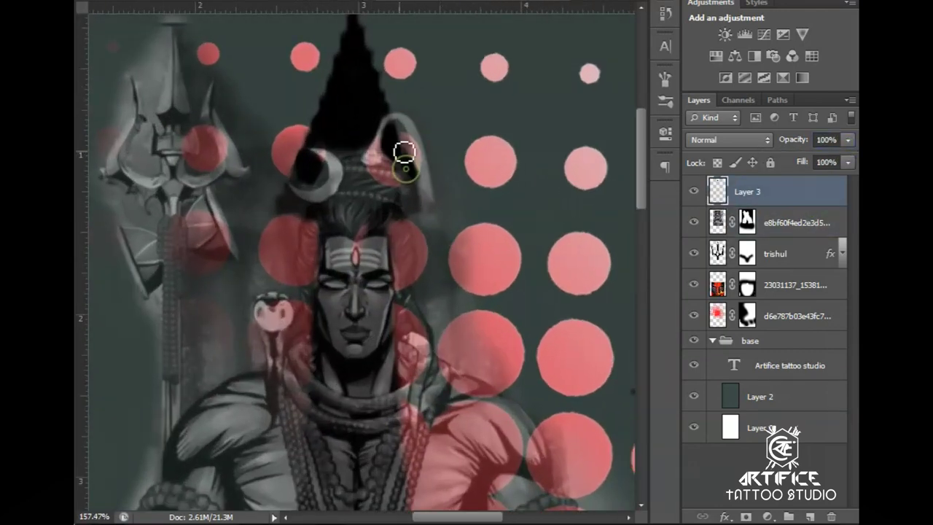
- Restore the Shiva layer's opacity to 100% and finish the black paint beside the hair bun on Layer 3
{"action": "left_click", "coordinate": [793, 222]}
{"action": "left_click", "coordinate": [848, 140]}
{"action": "left_click_drag", "start_coordinate": [821, 158], "coordinate": [856, 159]}
{"action": "left_click", "coordinate": [409, 166]}
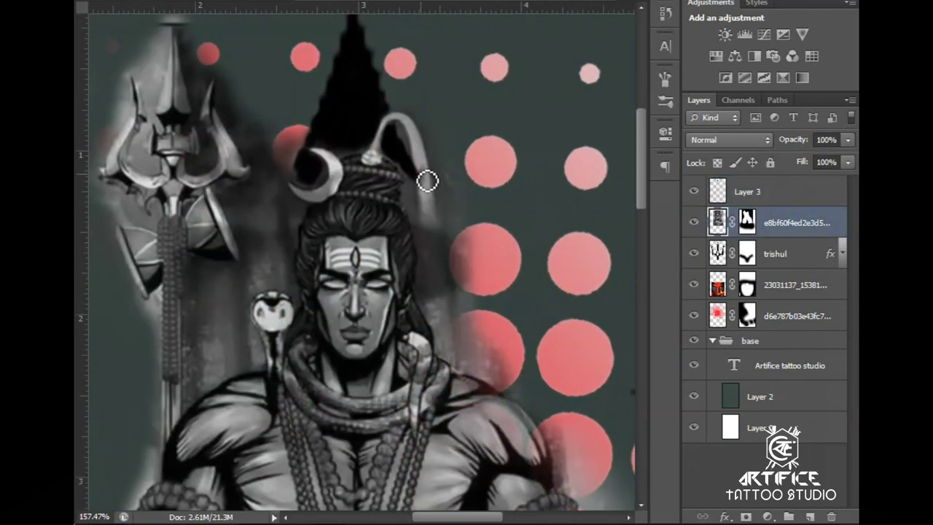
{"action": "left_click", "coordinate": [738, 194]}
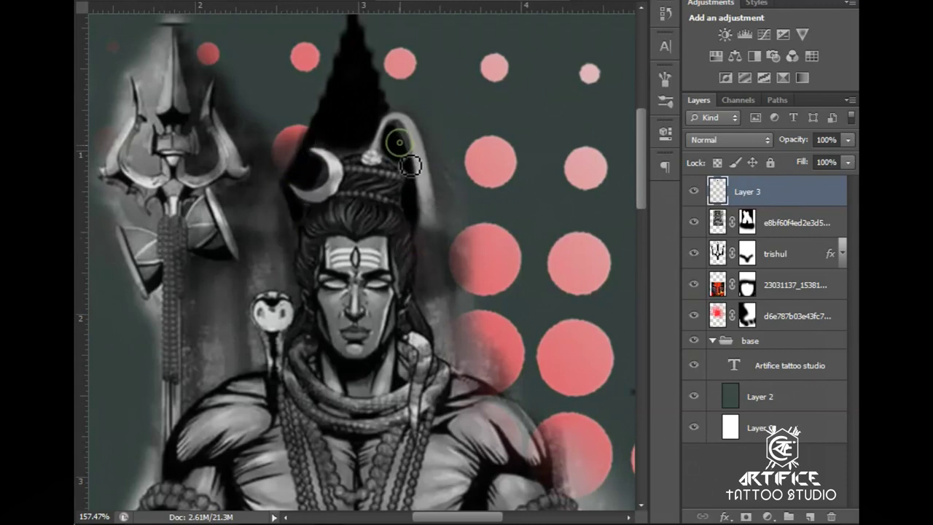
- Paint on the Shiva layer's mask to clear the leftover backdrop between the trident staff and the head
{"action": "key", "text": "ctrl+minus"}
{"action": "key", "text": "ctrl+minus"}
{"action": "left_click", "coordinate": [747, 224]}
{"action": "scroll", "coordinate": [332, 237], "scroll_direction": "up", "scroll_amount": 3}
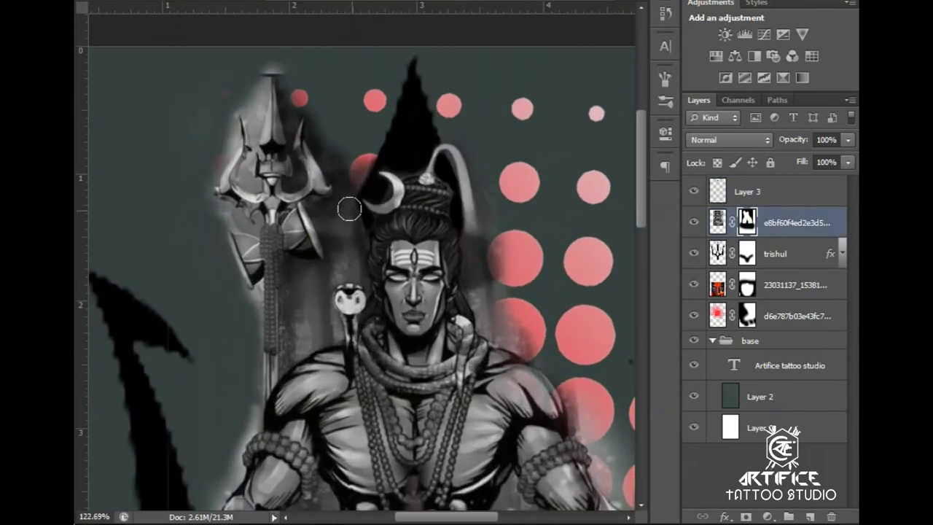
{"action": "mouse_move", "coordinate": [332, 231]}
{"action": "left_mouse_down"}
{"action": "mouse_move", "coordinate": [350, 233]}
{"action": "mouse_move", "coordinate": [334, 208]}
{"action": "mouse_move", "coordinate": [355, 258]}
{"action": "left_mouse_up"}
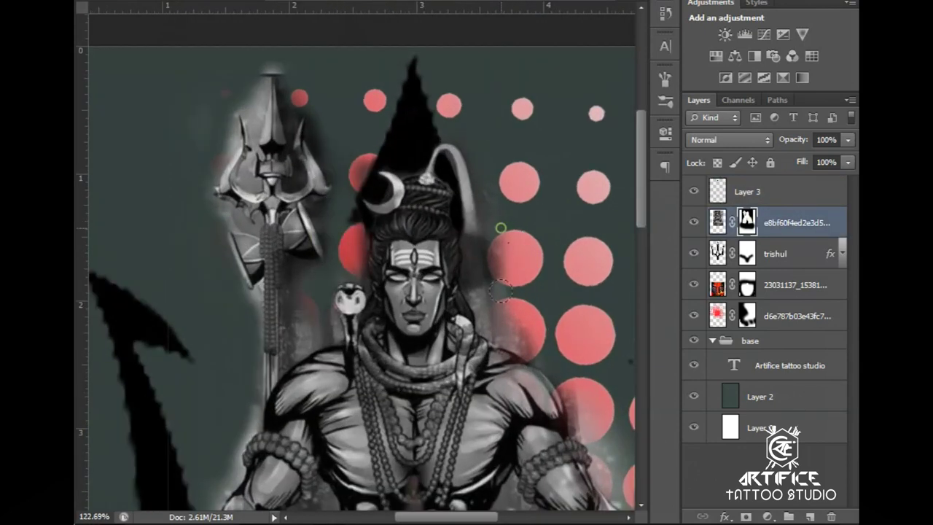
- Add a new layer above the Shiva layer and paint the water stream from the hair bun in white
{"action": "left_click", "coordinate": [747, 192]}
{"action": "left_click", "coordinate": [784, 223]}
{"action": "left_click", "coordinate": [810, 517]}
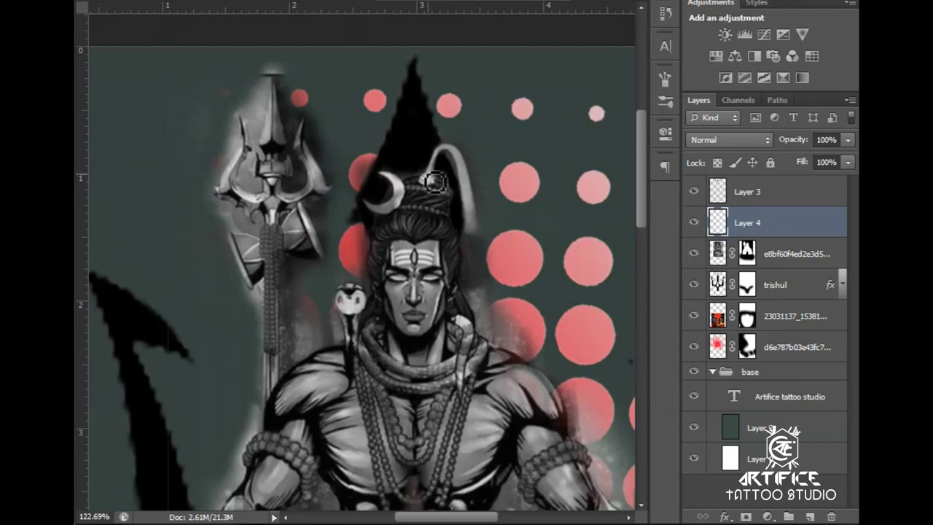
{"action": "mouse_move", "coordinate": [449, 158]}
{"action": "left_mouse_down"}
{"action": "mouse_move", "coordinate": [489, 255]}
{"action": "mouse_move", "coordinate": [482, 221]}
{"action": "mouse_move", "coordinate": [485, 253]}
{"action": "left_mouse_up"}
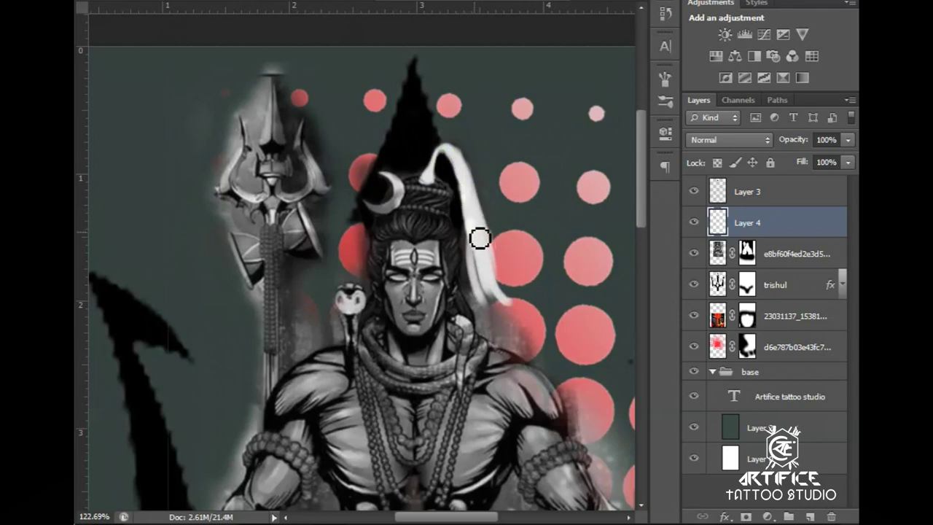
- Extend the white stream into a hand-painted Om symbol over the red dots and adjust the brush
{"action": "scroll", "coordinate": [496, 268], "scroll_direction": "down", "scroll_amount": 2}
{"action": "mouse_move", "coordinate": [515, 292]}
{"action": "left_mouse_down"}
{"action": "mouse_move", "coordinate": [564, 253]}
{"action": "mouse_move", "coordinate": [514, 216]}
{"action": "mouse_move", "coordinate": [535, 252]}
{"action": "mouse_move", "coordinate": [505, 273]}
{"action": "left_mouse_up"}
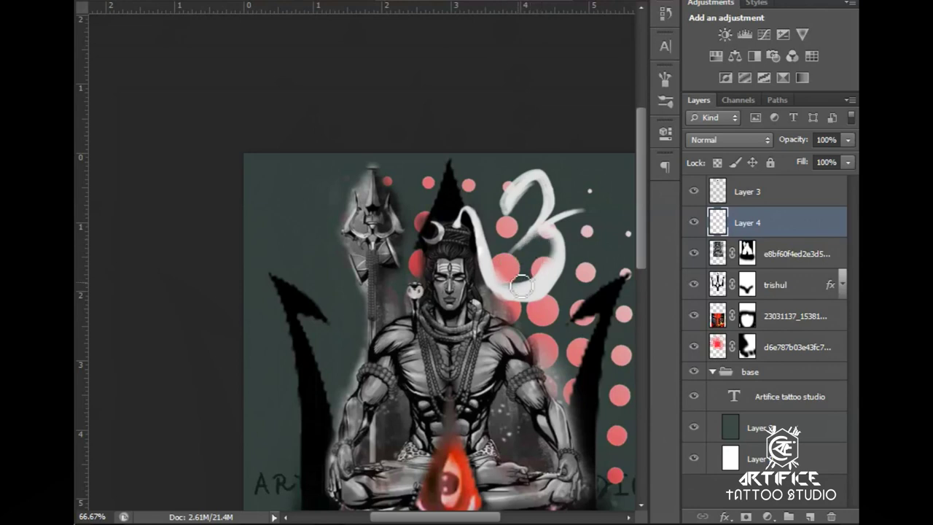
{"action": "right_click", "coordinate": [545, 246]}
{"action": "left_click_drag", "start_coordinate": [818, 232], "coordinate": [821, 247]}
{"action": "double_click", "coordinate": [468, 279]}
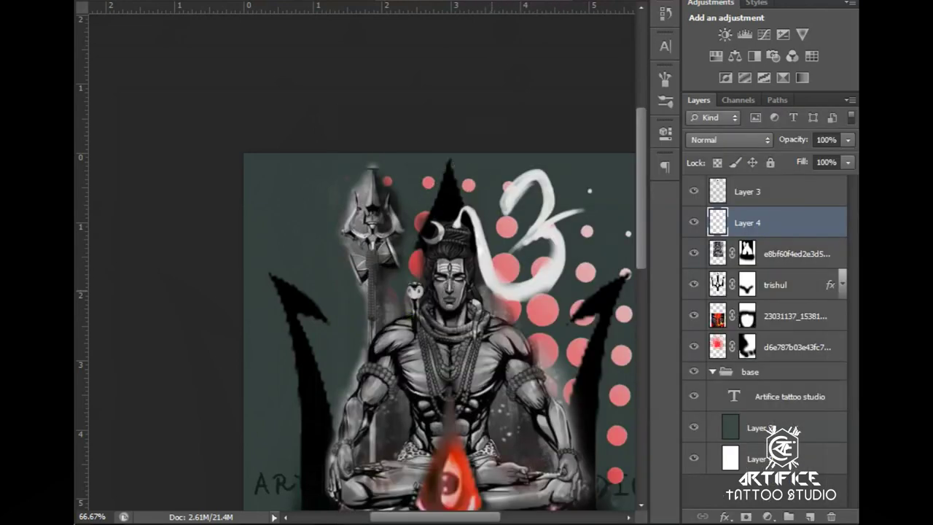
- Rework the Om symbol with thicker white strokes, add its tail towards the trishul prong and soften the tail with the Eraser
{"action": "scroll", "coordinate": [571, 335], "scroll_direction": "up", "scroll_amount": 1}
{"action": "mouse_move", "coordinate": [500, 150]}
{"action": "left_mouse_down"}
{"action": "mouse_move", "coordinate": [495, 222]}
{"action": "mouse_move", "coordinate": [476, 264]}
{"action": "mouse_move", "coordinate": [470, 219]}
{"action": "left_mouse_up"}
{"action": "key", "text": "ctrl+z"}
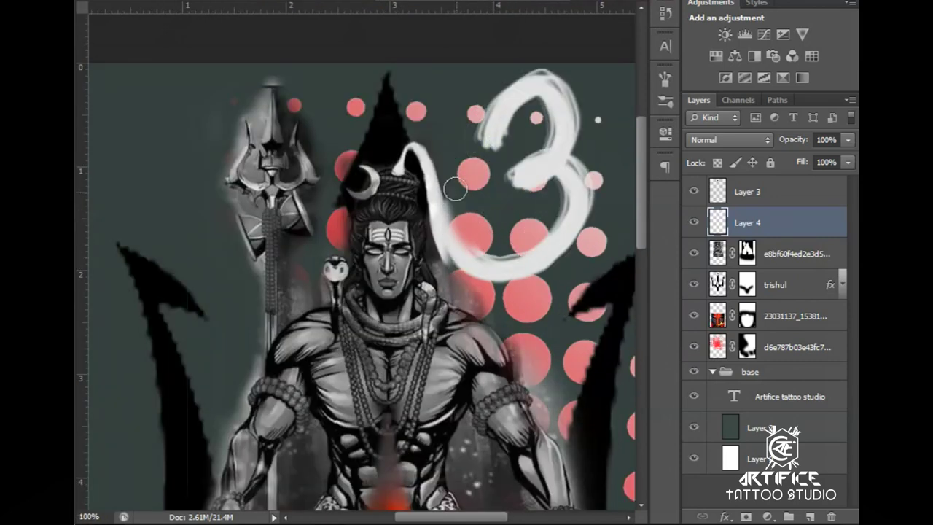
{"action": "scroll", "coordinate": [538, 205], "scroll_direction": "down", "scroll_amount": 2}
{"action": "mouse_move", "coordinate": [457, 71]}
{"action": "left_mouse_down"}
{"action": "mouse_move", "coordinate": [494, 73]}
{"action": "mouse_move", "coordinate": [499, 87]}
{"action": "mouse_move", "coordinate": [490, 79]}
{"action": "mouse_move", "coordinate": [492, 495]}
{"action": "left_mouse_up"}
{"action": "key", "text": "ctrl+z"}
{"action": "mouse_move", "coordinate": [502, 76]}
{"action": "left_mouse_down"}
{"action": "mouse_move", "coordinate": [494, 313]}
{"action": "mouse_move", "coordinate": [495, 66]}
{"action": "mouse_move", "coordinate": [502, 258]}
{"action": "left_mouse_up"}
{"action": "key", "text": "e"}
{"action": "mouse_move", "coordinate": [502, 207]}
{"action": "left_mouse_down"}
{"action": "mouse_move", "coordinate": [498, 216]}
{"action": "mouse_move", "coordinate": [499, 138]}
{"action": "left_mouse_up"}
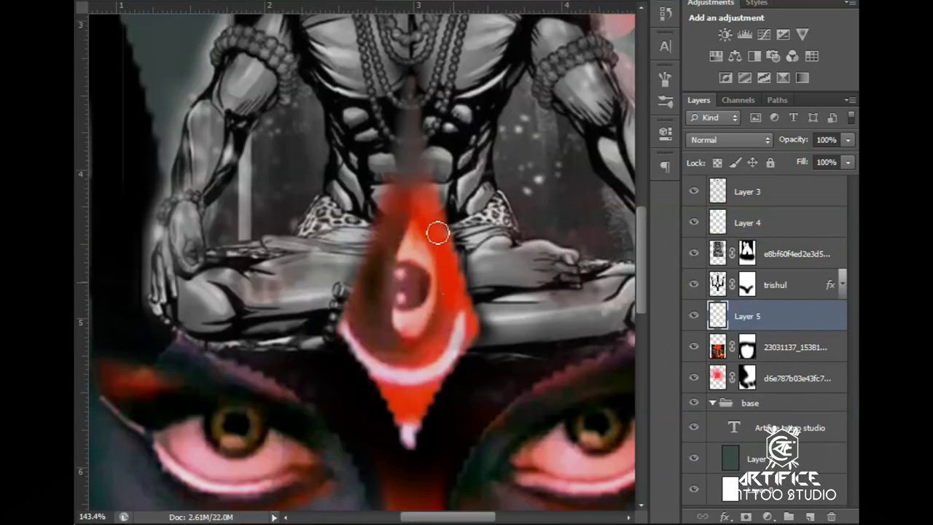
- Paint red around the third eye on Layer 5, tapering it to a point over Shiva's abdomen
{"action": "left_click_drag", "start_coordinate": [458, 294], "coordinate": [403, 190]}
{"action": "left_click_drag", "start_coordinate": [388, 353], "coordinate": [406, 179]}
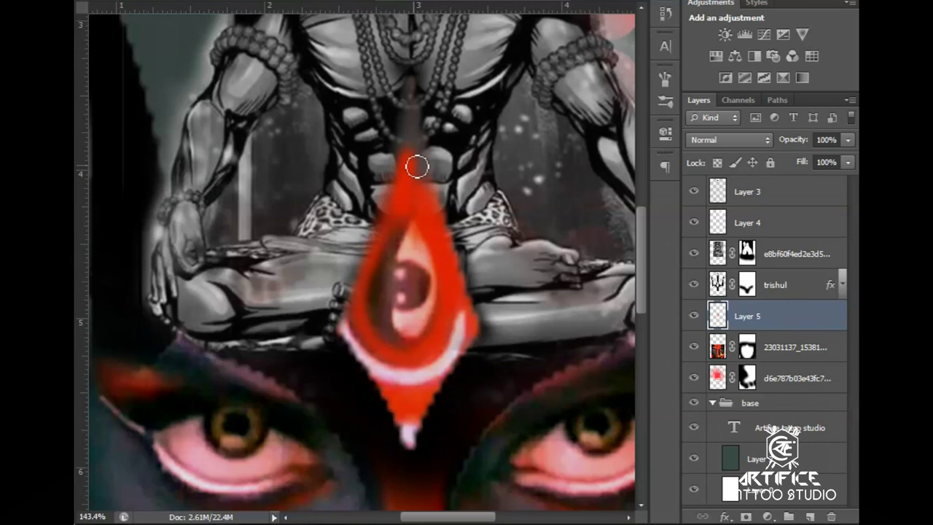
{"action": "left_click_drag", "start_coordinate": [435, 134], "coordinate": [440, 273]}
{"action": "left_click_drag", "start_coordinate": [415, 154], "coordinate": [415, 174]}
- Move Layer 5 to the top of the stack and name the paint layers red, black and white by their colors
{"action": "mouse_move", "coordinate": [762, 317]}
{"action": "left_mouse_down"}
{"action": "mouse_move", "coordinate": [764, 243]}
{"action": "mouse_move", "coordinate": [736, 219]}
{"action": "mouse_move", "coordinate": [792, 182]}
{"action": "left_mouse_up"}
{"action": "double_click", "coordinate": [746, 253]}
{"action": "type", "text": "red"}
{"action": "key", "text": "Return"}
{"action": "double_click", "coordinate": [747, 223]}
{"action": "type", "text": "white"}
{"action": "double_click", "coordinate": [747, 192]}
- Paint the trishul's top tip red down to Shiva's hair on the red layer and thin the strokes to reveal black gaps
{"action": "scroll", "coordinate": [411, 218], "scroll_direction": "up", "scroll_amount": 2}
{"action": "mouse_move", "coordinate": [411, 245]}
{"action": "left_mouse_down"}
{"action": "mouse_move", "coordinate": [390, 129]}
{"action": "mouse_move", "coordinate": [411, 80]}
{"action": "mouse_move", "coordinate": [436, 157]}
{"action": "left_mouse_up"}
{"action": "mouse_move", "coordinate": [398, 64]}
{"action": "left_mouse_down"}
{"action": "mouse_move", "coordinate": [415, 79]}
{"action": "mouse_move", "coordinate": [394, 100]}
{"action": "mouse_move", "coordinate": [400, 124]}
{"action": "left_mouse_up"}
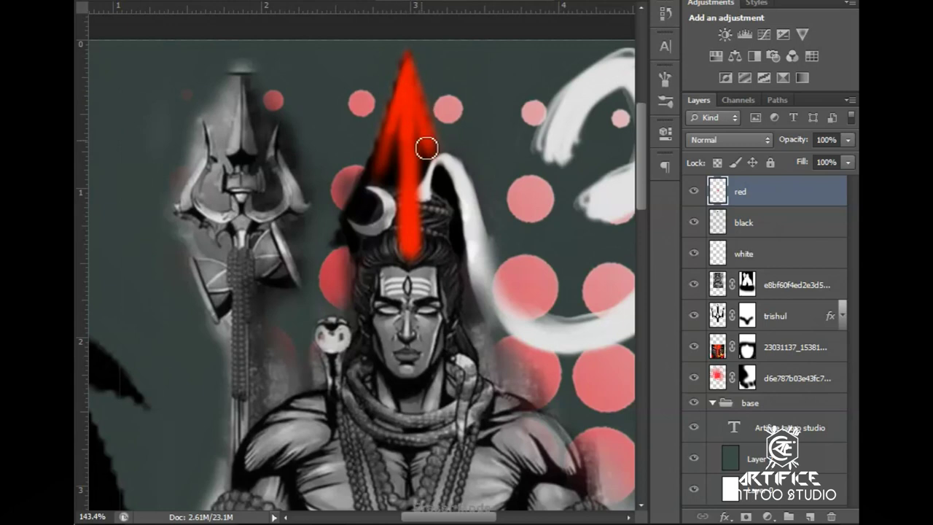
{"action": "mouse_move", "coordinate": [430, 174]}
{"action": "left_mouse_down"}
{"action": "mouse_move", "coordinate": [410, 236]}
{"action": "mouse_move", "coordinate": [416, 151]}
{"action": "mouse_move", "coordinate": [411, 180]}
{"action": "mouse_move", "coordinate": [429, 104]}
{"action": "mouse_move", "coordinate": [417, 95]}
{"action": "mouse_move", "coordinate": [411, 119]}
{"action": "left_mouse_up"}
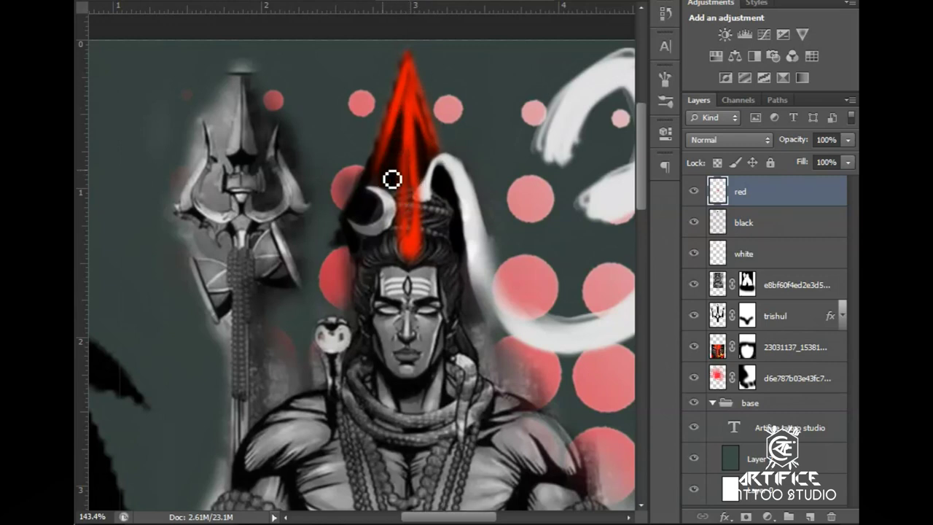
{"action": "left_click_drag", "start_coordinate": [417, 182], "coordinate": [419, 226]}
- Paint the diamond surrounding the third eye solid red with clean, straight edges on the red layer
{"action": "key", "text": "ctrl+minus"}
{"action": "key", "text": "ctrl+minus"}
{"action": "key", "text": "ctrl+minus"}
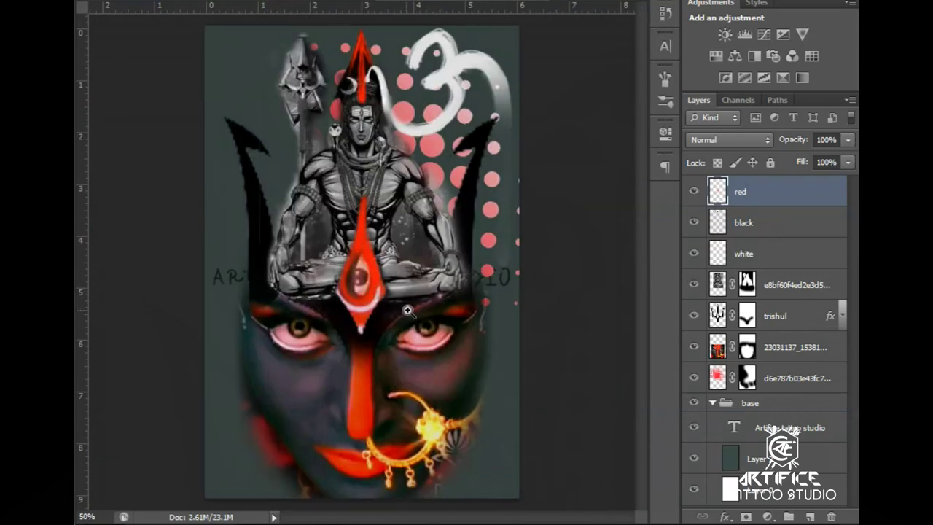
{"action": "key", "text": "ctrl+plus"}
{"action": "key", "text": "ctrl+plus"}
{"action": "key", "text": "e"}
{"action": "key", "text": "b"}
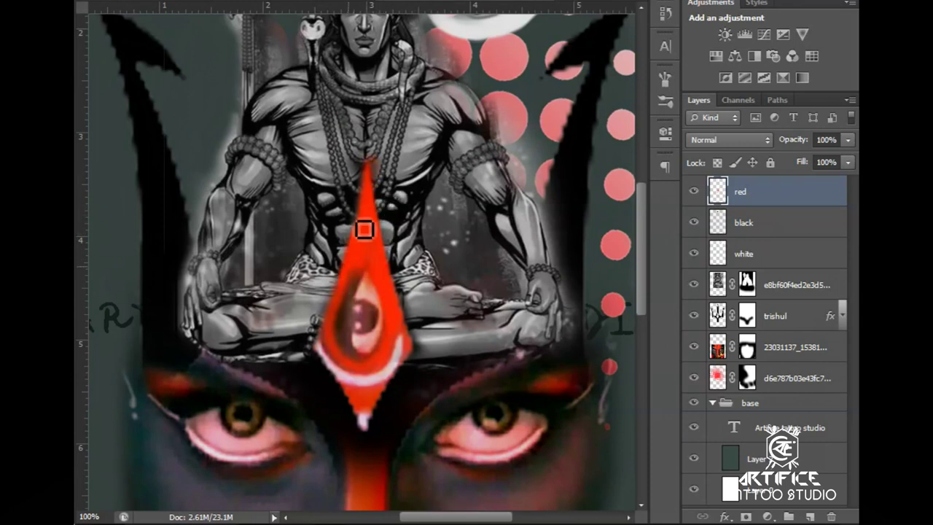
{"action": "left_click_drag", "start_coordinate": [423, 351], "coordinate": [352, 400]}
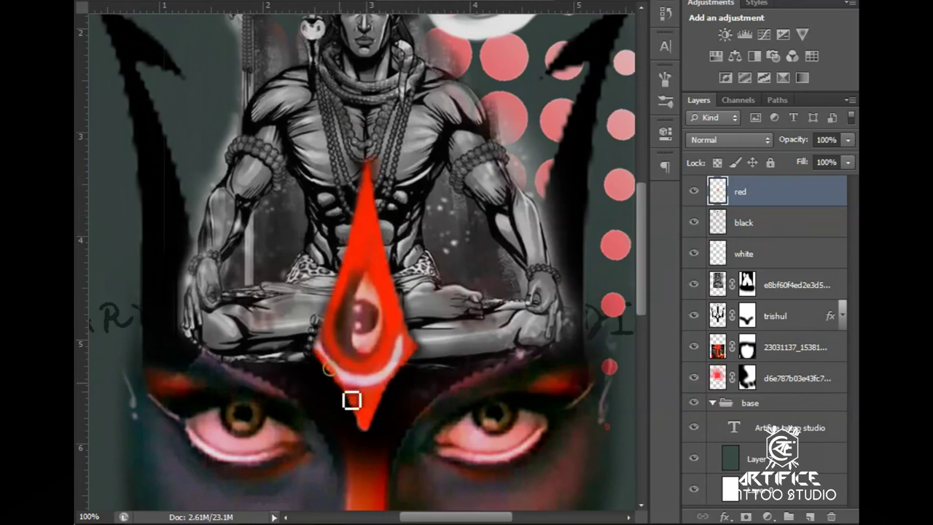
{"action": "scroll", "coordinate": [339, 378], "scroll_direction": "up", "scroll_amount": 3}
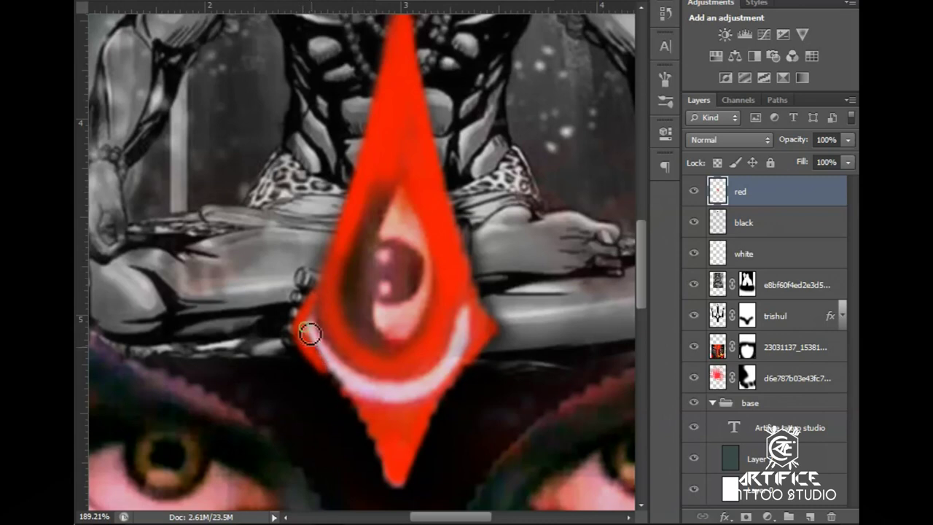
{"action": "left_click_drag", "start_coordinate": [369, 431], "coordinate": [452, 406]}
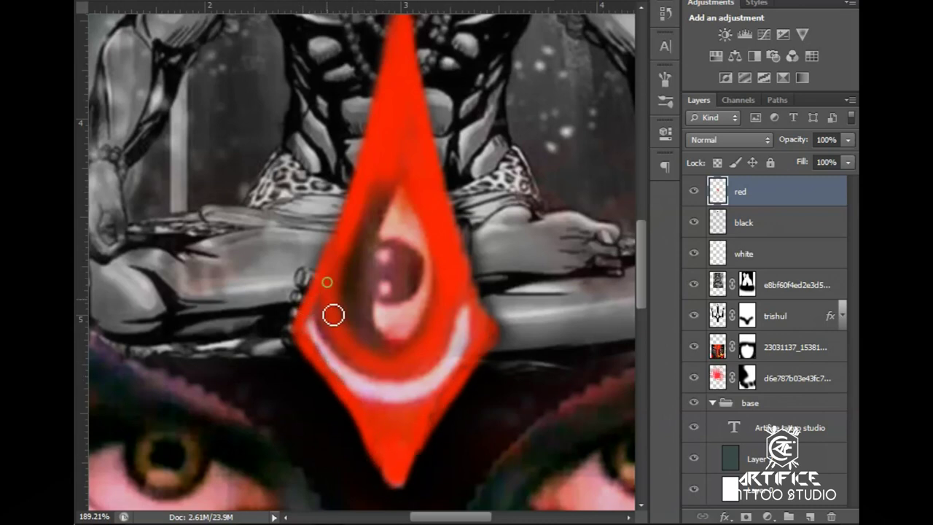
- Repaint the crescent below the third eye and the white of the eye on the white layer
{"action": "key", "text": "alt+bracketleft"}
{"action": "key", "text": "alt+bracketleft"}
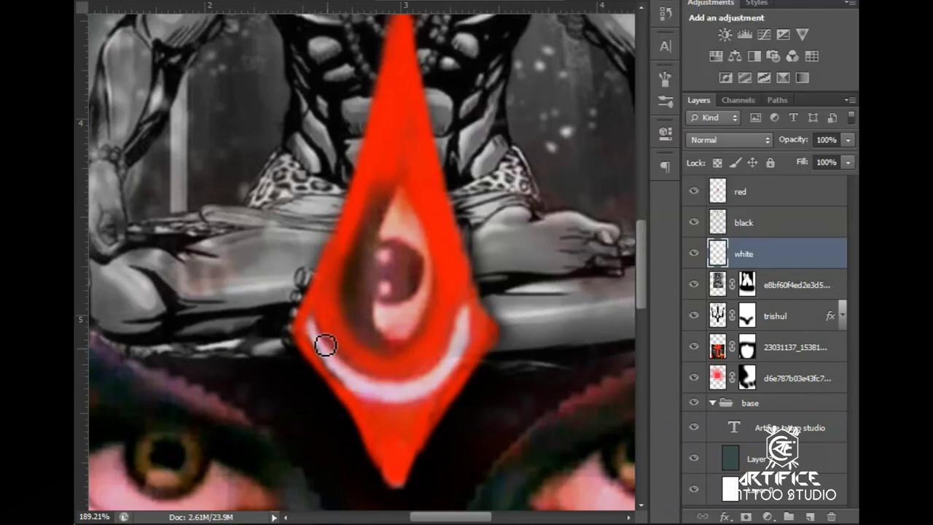
{"action": "mouse_move", "coordinate": [316, 327]}
{"action": "left_mouse_down"}
{"action": "mouse_move", "coordinate": [392, 392]}
{"action": "mouse_move", "coordinate": [473, 324]}
{"action": "left_mouse_up"}
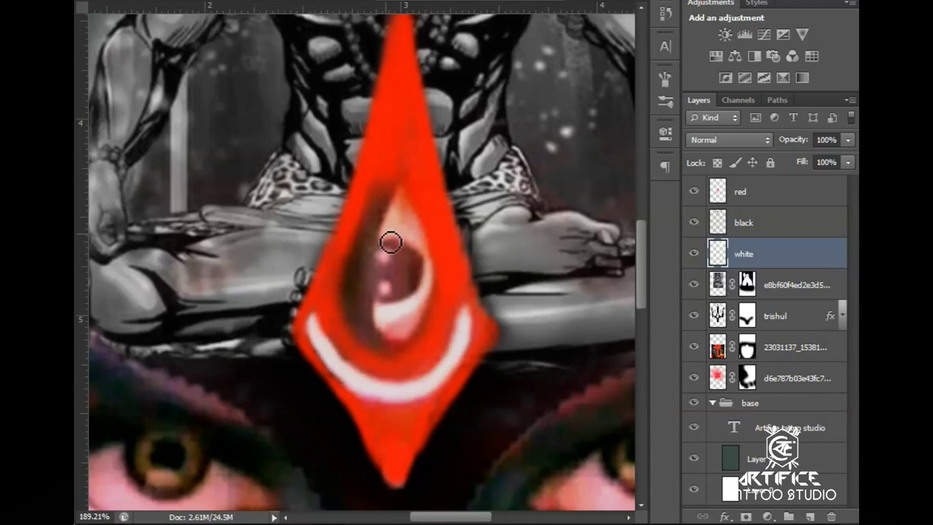
- Set the brush color to black 000000 and darken the third eye's inner edge and iris on the black layer
{"action": "key", "text": "alt+bracketright"}
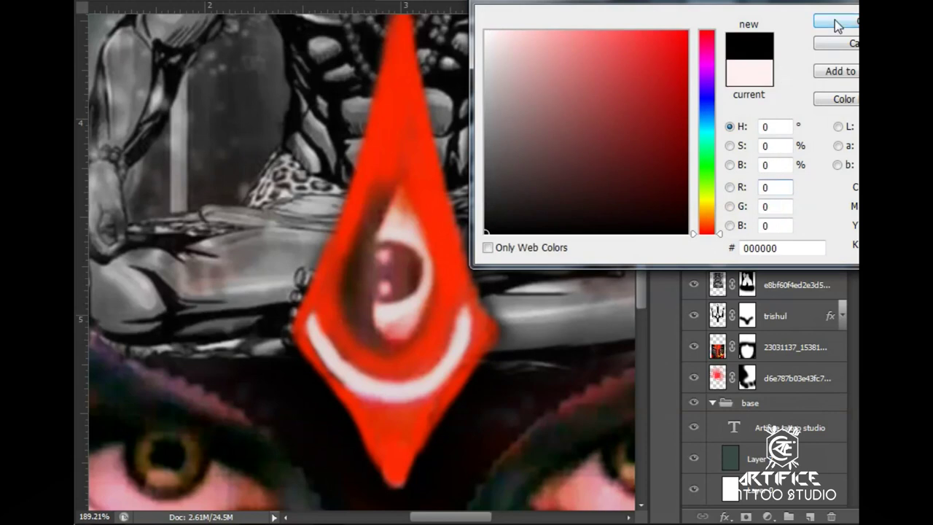
{"action": "left_click", "coordinate": [833, 25]}
{"action": "mouse_move", "coordinate": [371, 260]}
{"action": "left_mouse_down"}
{"action": "mouse_move", "coordinate": [375, 323]}
{"action": "mouse_move", "coordinate": [435, 252]}
{"action": "mouse_move", "coordinate": [392, 298]}
{"action": "mouse_move", "coordinate": [412, 279]}
{"action": "left_mouse_up"}
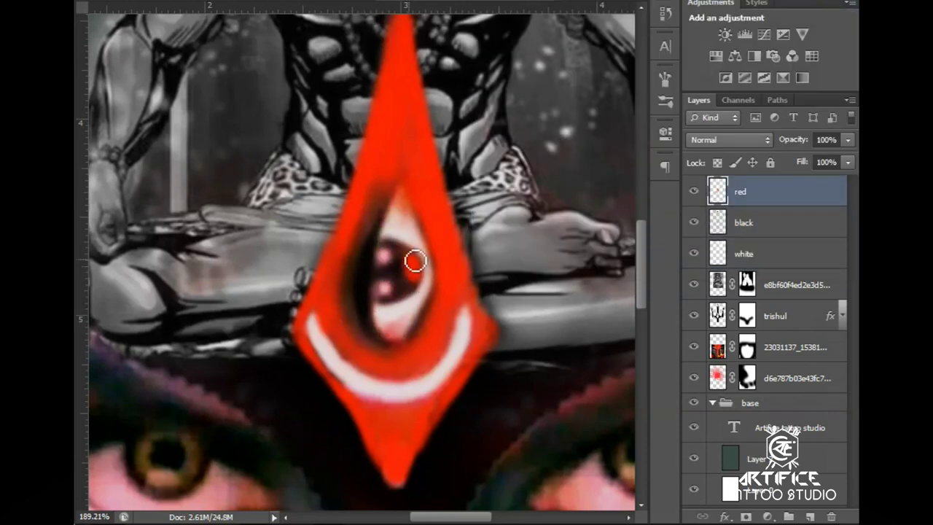
- Add a red accent to the third eye's iris on the red layer and trim it with the Eraser
{"action": "key", "text": "alt+bracketright"}
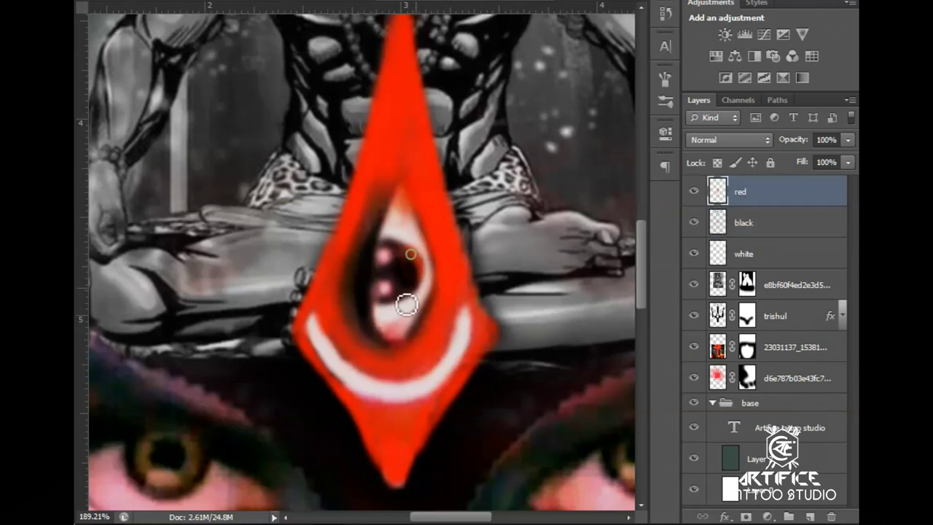
{"action": "key", "text": "e"}
{"action": "left_click_drag", "start_coordinate": [402, 256], "coordinate": [423, 284]}
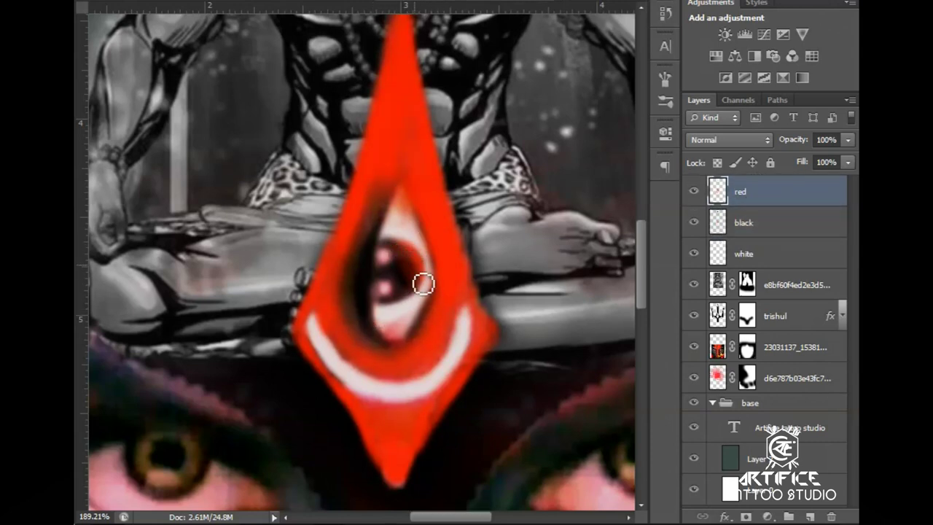
- Paint red contour lines along both brows, running down into the red stripe on the nose
{"action": "scroll", "coordinate": [429, 302], "scroll_direction": "down", "scroll_amount": 4}
{"action": "scroll", "coordinate": [420, 274], "scroll_direction": "up", "scroll_amount": 5}
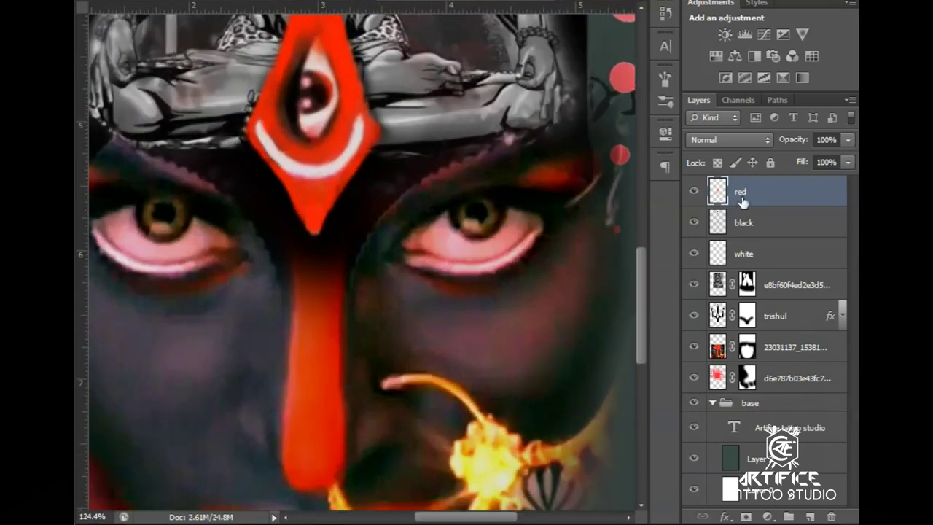
{"action": "mouse_move", "coordinate": [347, 280]}
{"action": "left_mouse_down"}
{"action": "mouse_move", "coordinate": [448, 180]}
{"action": "mouse_move", "coordinate": [507, 142]}
{"action": "left_mouse_up"}
{"action": "left_click_drag", "start_coordinate": [348, 296], "coordinate": [339, 320]}
{"action": "left_click_drag", "start_coordinate": [321, 280], "coordinate": [431, 302]}
{"action": "mouse_move", "coordinate": [272, 188]}
{"action": "left_mouse_down"}
{"action": "mouse_move", "coordinate": [381, 265]}
{"action": "mouse_move", "coordinate": [413, 380]}
{"action": "left_mouse_up"}
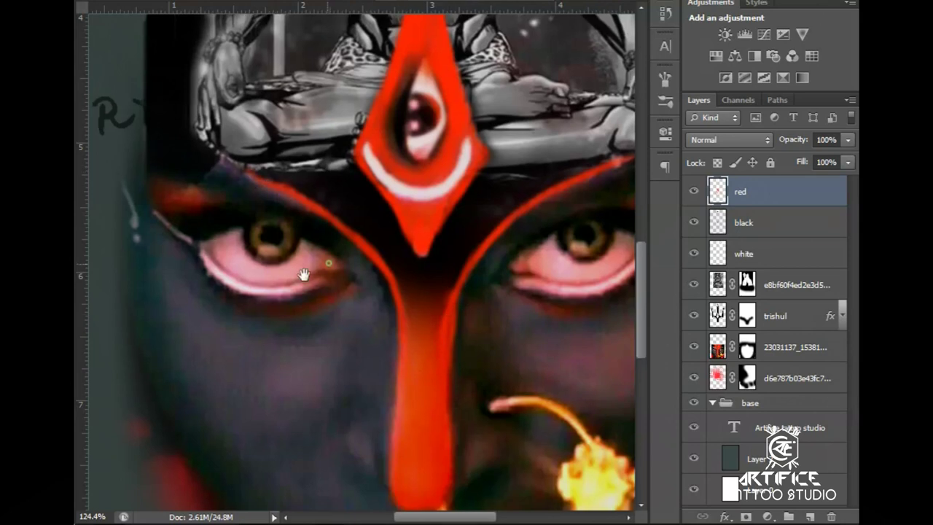
- Paint the left brow's outer end and the base of the left trishul prong red
{"action": "left_click_drag", "start_coordinate": [304, 275], "coordinate": [370, 288]}
{"action": "left_click_drag", "start_coordinate": [277, 187], "coordinate": [249, 214]}
{"action": "mouse_move", "coordinate": [221, 219]}
{"action": "left_mouse_down"}
{"action": "mouse_move", "coordinate": [261, 207]}
{"action": "mouse_move", "coordinate": [245, 229]}
{"action": "mouse_move", "coordinate": [222, 135]}
{"action": "left_mouse_up"}
{"action": "left_click_drag", "start_coordinate": [246, 196], "coordinate": [257, 152]}
{"action": "left_click_drag", "start_coordinate": [256, 193], "coordinate": [289, 182]}
{"action": "left_click_drag", "start_coordinate": [241, 165], "coordinate": [226, 73]}
- Paint the right brow and the base of the right trishul prong red, and touch up both sides
{"action": "mouse_move", "coordinate": [430, 291]}
{"action": "left_mouse_down"}
{"action": "mouse_move", "coordinate": [256, 307]}
{"action": "mouse_move", "coordinate": [232, 327]}
{"action": "left_mouse_up"}
{"action": "left_click_drag", "start_coordinate": [536, 240], "coordinate": [550, 151]}
{"action": "mouse_move", "coordinate": [549, 150]}
{"action": "left_mouse_down"}
{"action": "mouse_move", "coordinate": [559, 221]}
{"action": "mouse_move", "coordinate": [471, 223]}
{"action": "mouse_move", "coordinate": [445, 234]}
{"action": "mouse_move", "coordinate": [552, 239]}
{"action": "left_mouse_up"}
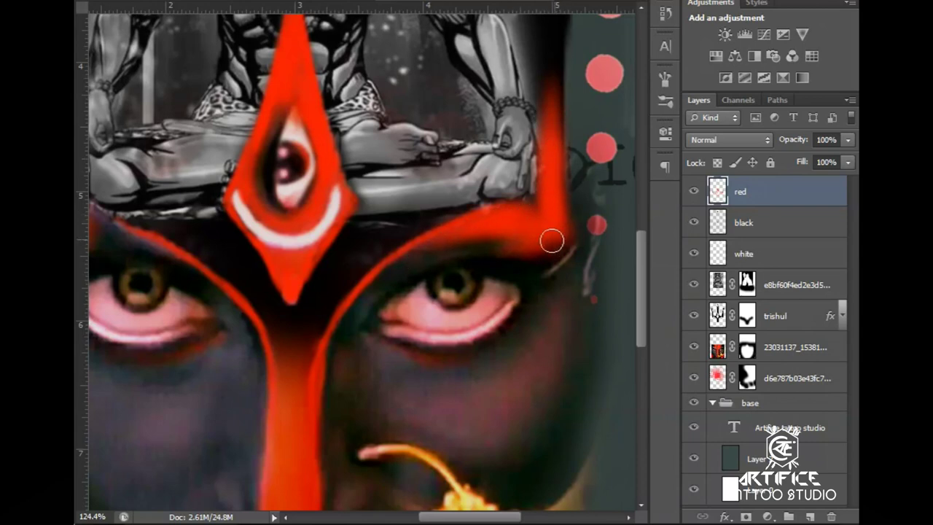
{"action": "key", "text": "ctrl+minus"}
{"action": "key", "text": "ctrl+minus"}
{"action": "left_click_drag", "start_coordinate": [275, 256], "coordinate": [267, 269]}
{"action": "left_click_drag", "start_coordinate": [533, 253], "coordinate": [538, 236]}
{"action": "scroll", "coordinate": [536, 235], "scroll_direction": "down", "scroll_amount": 2}
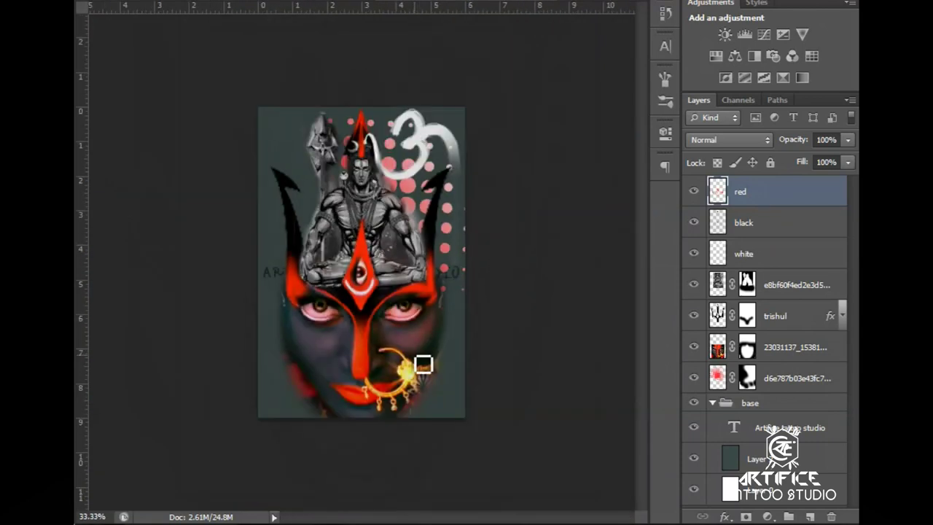
- Select the Layer 2 background and choose a neutral dark gray as its fill color
{"action": "left_click", "coordinate": [694, 458]}
{"action": "left_click", "coordinate": [694, 459]}
{"action": "left_click", "coordinate": [775, 461]}
{"action": "left_click", "coordinate": [57, 387]}
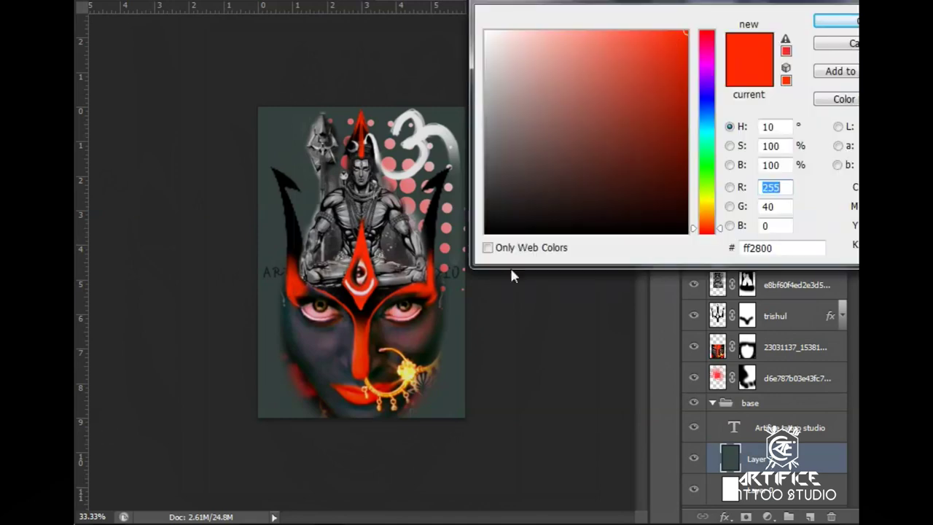
{"action": "left_click", "coordinate": [422, 351]}
{"action": "left_click", "coordinate": [486, 186]}
{"action": "left_click", "coordinate": [829, 21]}
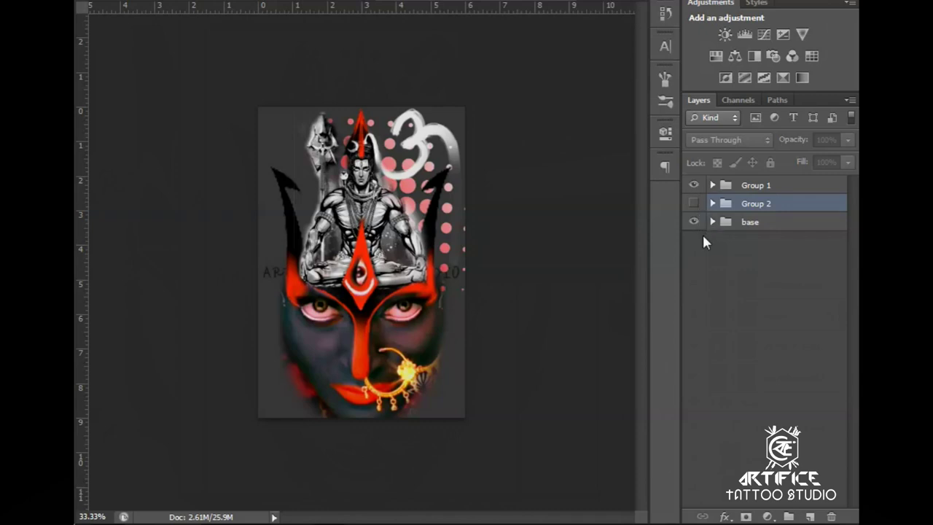
- Hide Group 1, then show and expand Group 2 with the thank-you text layers
{"action": "left_click", "coordinate": [693, 186]}
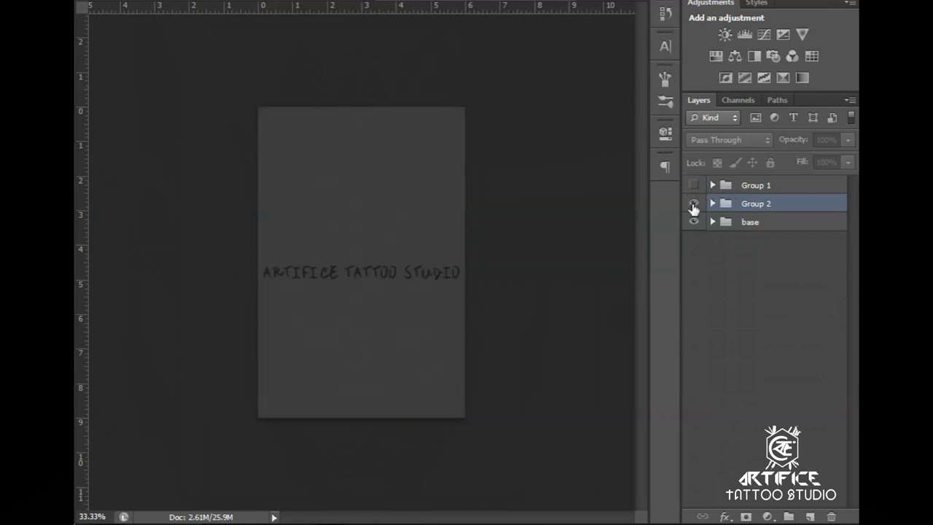
{"action": "left_click", "coordinate": [693, 204]}
{"action": "left_click", "coordinate": [712, 204]}
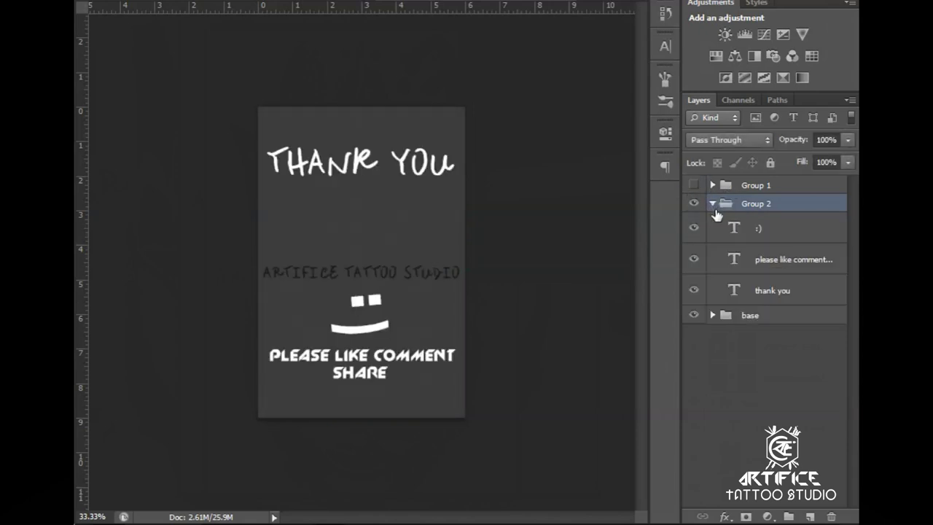
- Switch the smiley, "thank you" and "please like comment share" text layers off and on to preview each one
{"action": "left_click", "coordinate": [694, 229]}
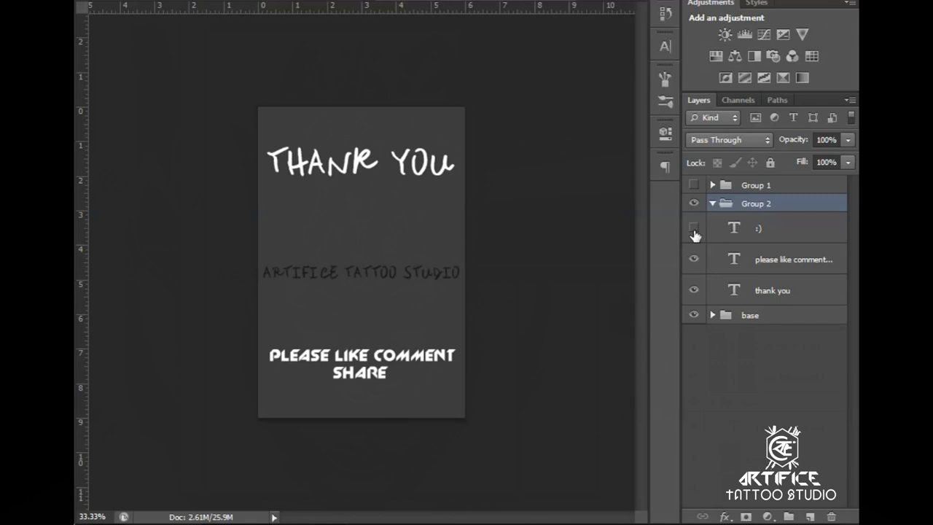
{"action": "left_click", "coordinate": [693, 291]}
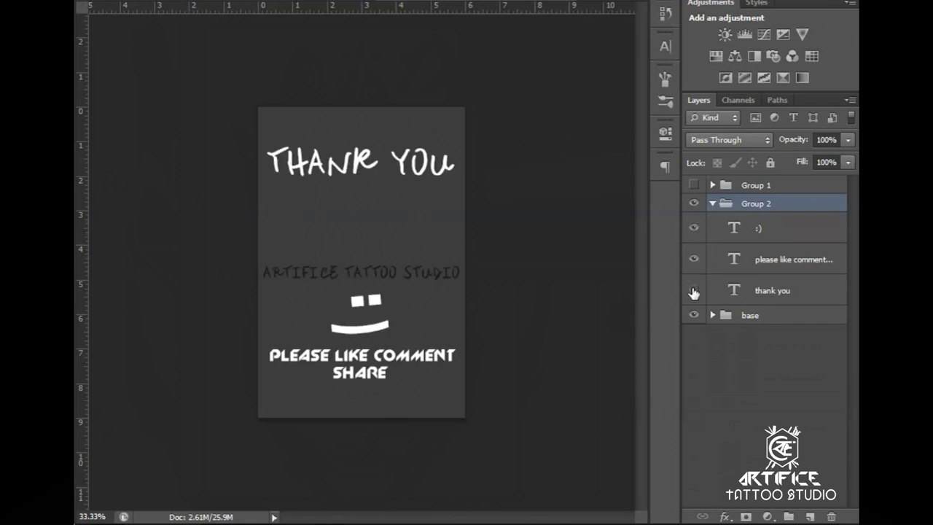
{"action": "left_click", "coordinate": [694, 291]}
{"action": "left_click", "coordinate": [694, 291]}
{"action": "left_click", "coordinate": [694, 291]}
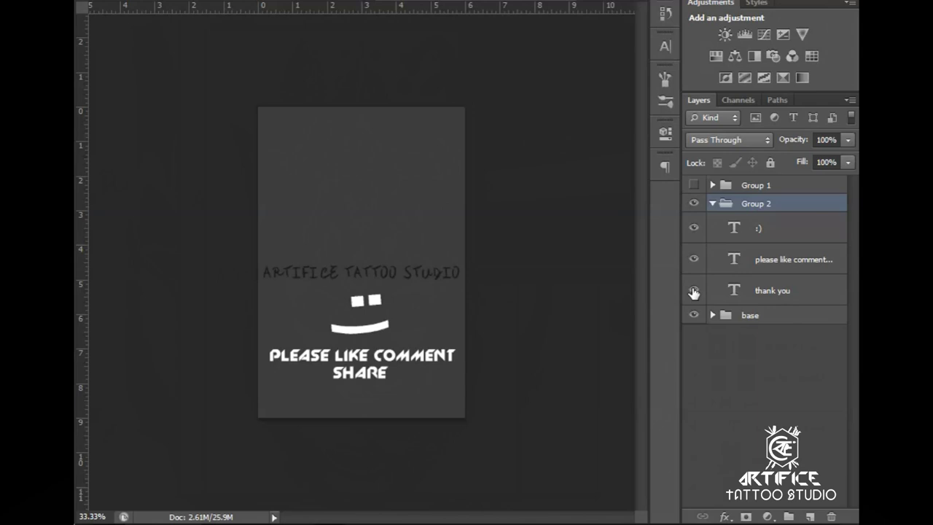
{"action": "left_click", "coordinate": [694, 291]}
{"action": "left_click", "coordinate": [693, 291]}
{"action": "left_click", "coordinate": [694, 291]}
{"action": "left_click", "coordinate": [693, 291]}
{"action": "left_click", "coordinate": [695, 291]}
{"action": "left_click", "coordinate": [692, 260]}
{"action": "left_click", "coordinate": [692, 260]}
- Select the "please like comment share" text, cancel the edit, and toggle its layer off and on
{"action": "left_click_drag", "start_coordinate": [391, 370], "coordinate": [280, 343]}
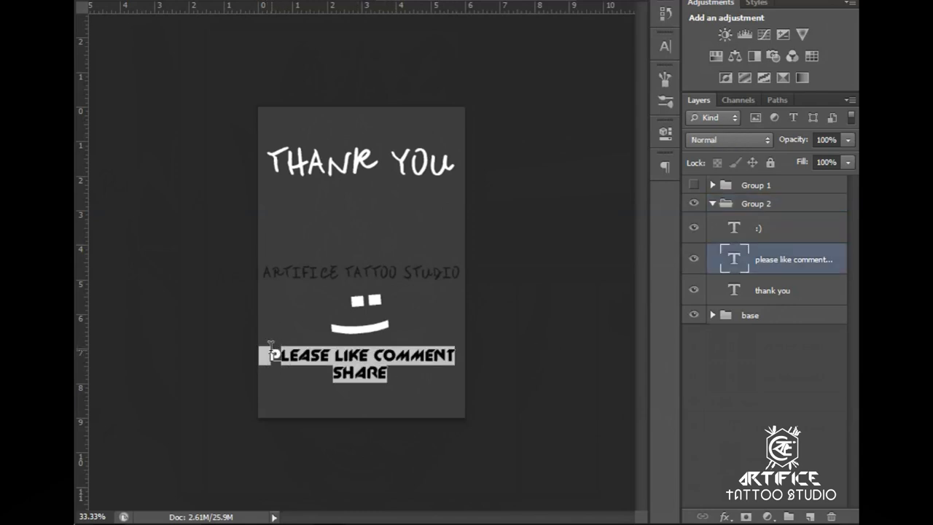
{"action": "key", "text": "Escape"}
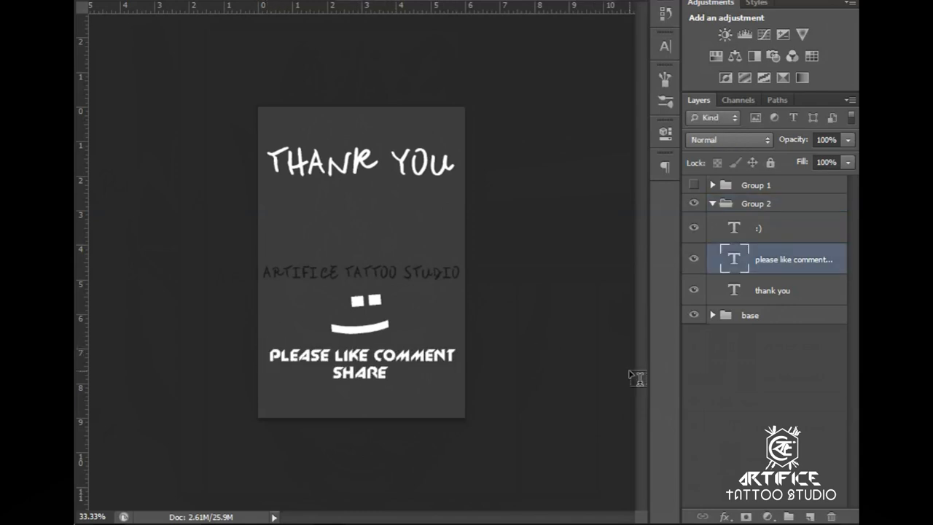
{"action": "left_click", "coordinate": [694, 260]}
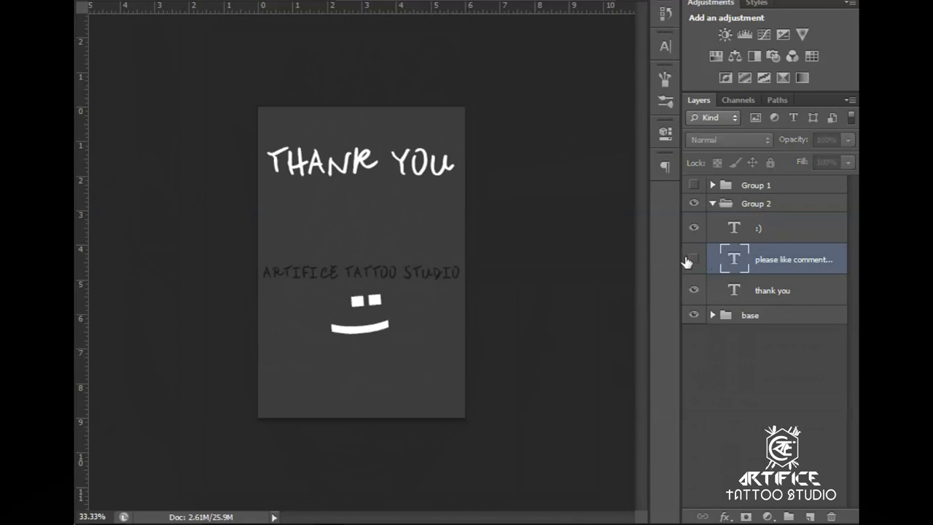
{"action": "left_click", "coordinate": [693, 259]}
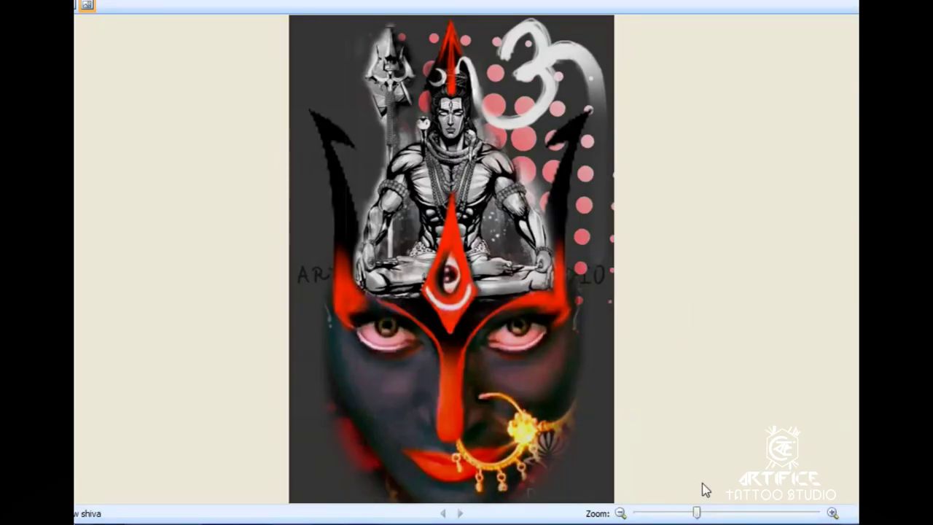
- Examine the finished design in the image viewer, enlarging the Shiva figure, trishul, Om symbol and third eye
{"action": "left_click_drag", "start_coordinate": [698, 515], "coordinate": [714, 513]}
{"action": "left_click_drag", "start_coordinate": [559, 340], "coordinate": [508, 212]}
{"action": "left_click_drag", "start_coordinate": [527, 333], "coordinate": [531, 229]}
{"action": "left_click_drag", "start_coordinate": [529, 185], "coordinate": [526, 375]}
{"action": "left_click_drag", "start_coordinate": [525, 204], "coordinate": [665, 406]}
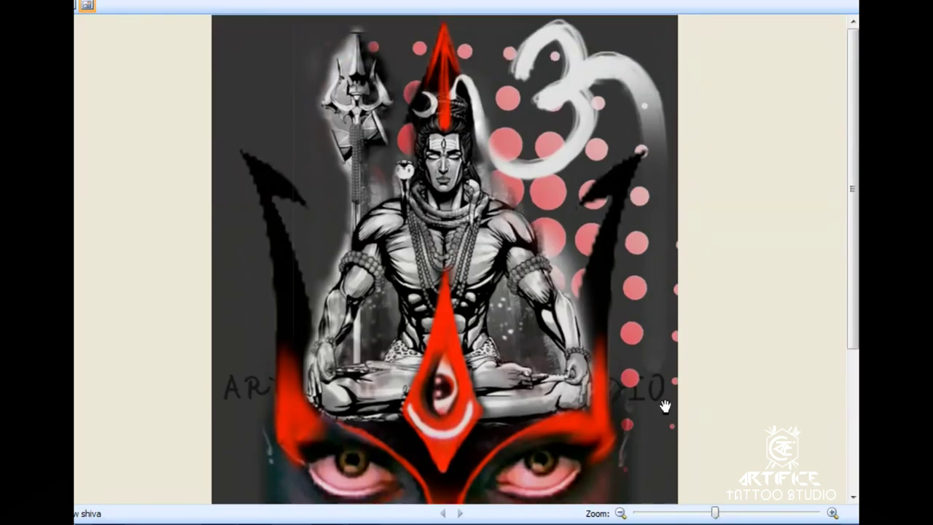
{"action": "left_click", "coordinate": [754, 515]}
{"action": "left_click", "coordinate": [740, 513]}
{"action": "left_click", "coordinate": [739, 513]}
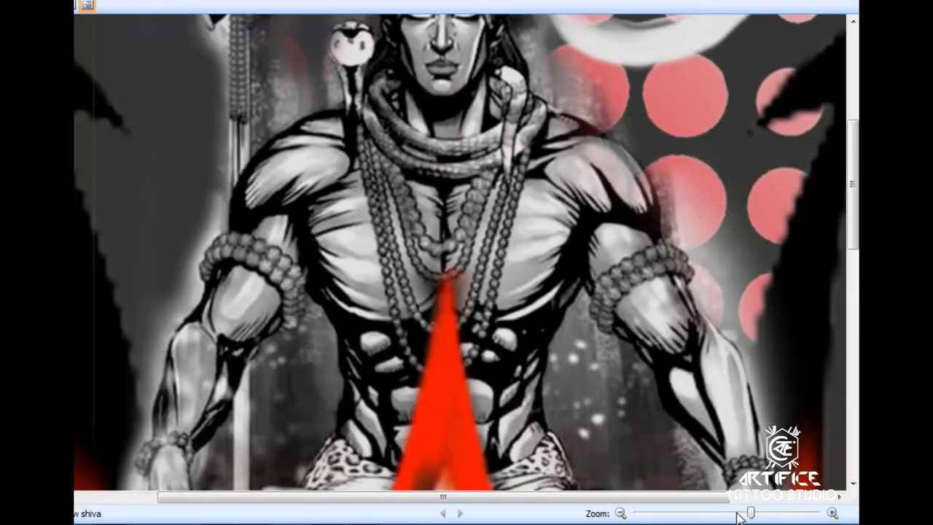
{"action": "left_click", "coordinate": [738, 514]}
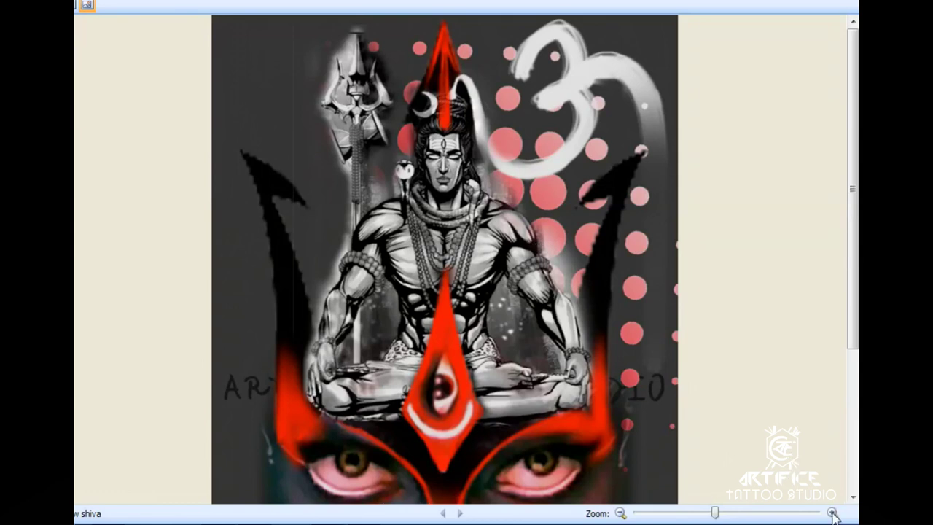
- Inspect the Kali face and nose ring, view the whole composition, and zoom in on Shiva's torso and beads
{"action": "left_click_drag", "start_coordinate": [717, 514], "coordinate": [729, 513]}
{"action": "scroll", "coordinate": [533, 263], "scroll_direction": "down", "scroll_amount": 10}
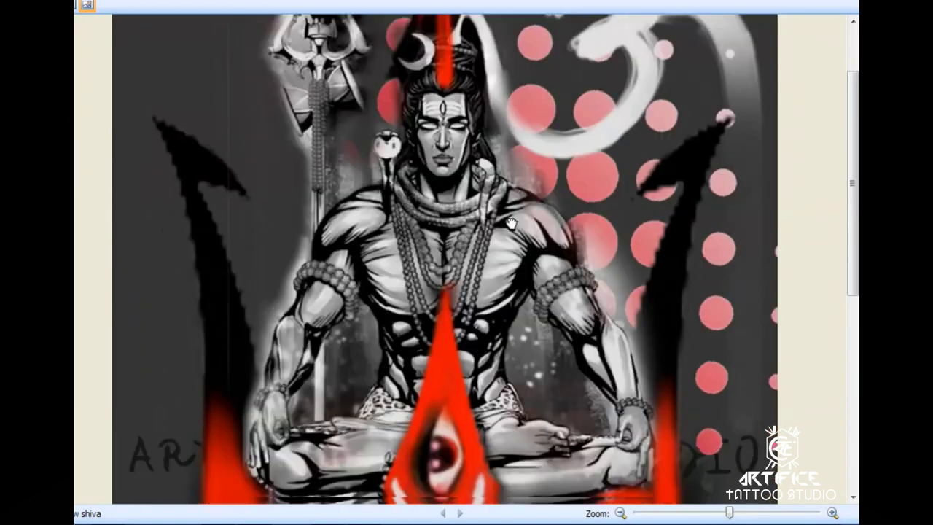
{"action": "scroll", "coordinate": [579, 291], "scroll_direction": "down", "scroll_amount": 1}
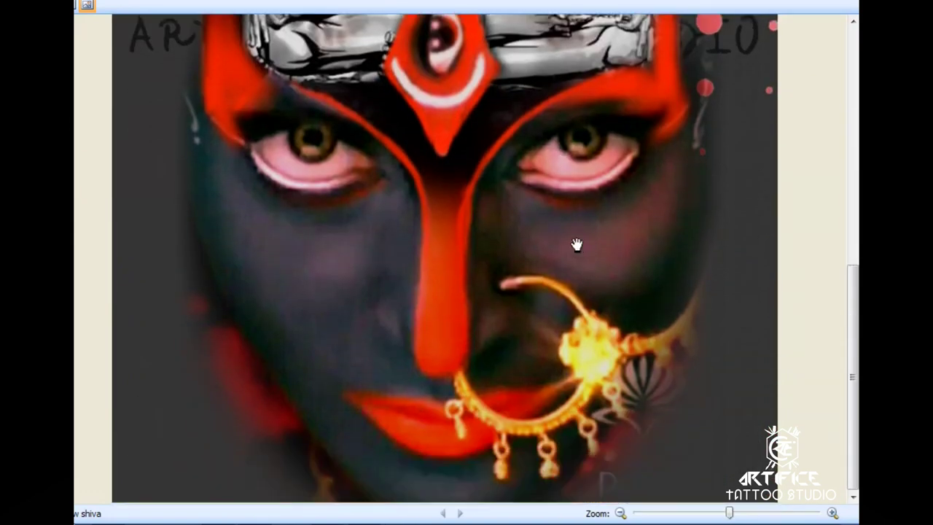
{"action": "left_click", "coordinate": [716, 515]}
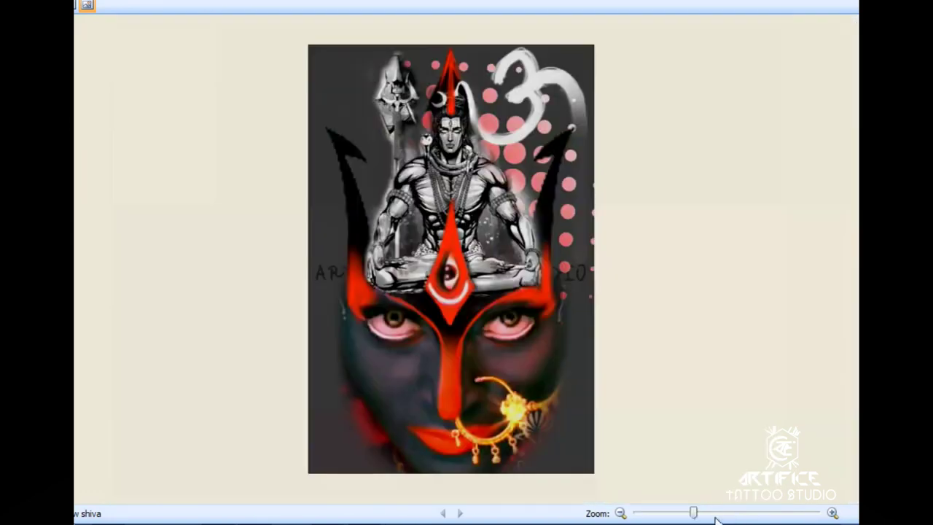
{"action": "left_click", "coordinate": [782, 516]}
{"action": "scroll", "coordinate": [538, 260], "scroll_direction": "up", "scroll_amount": 10}
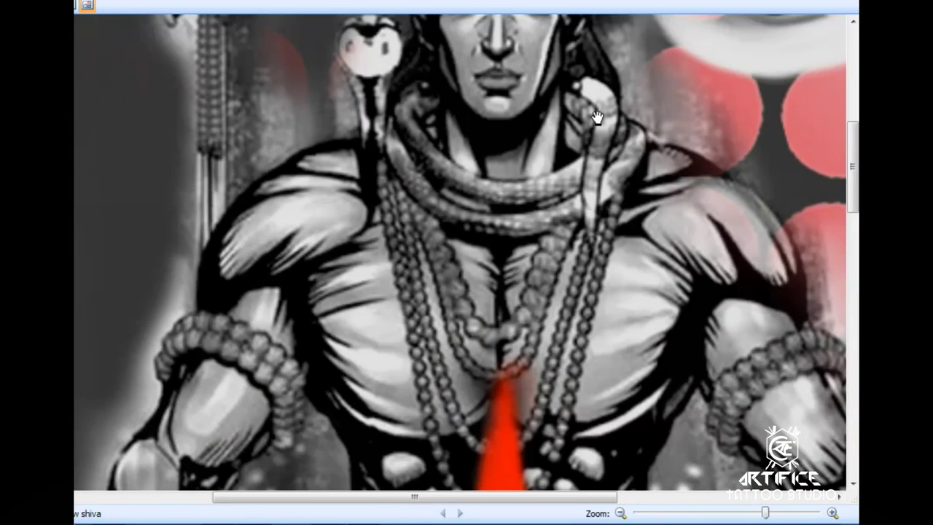